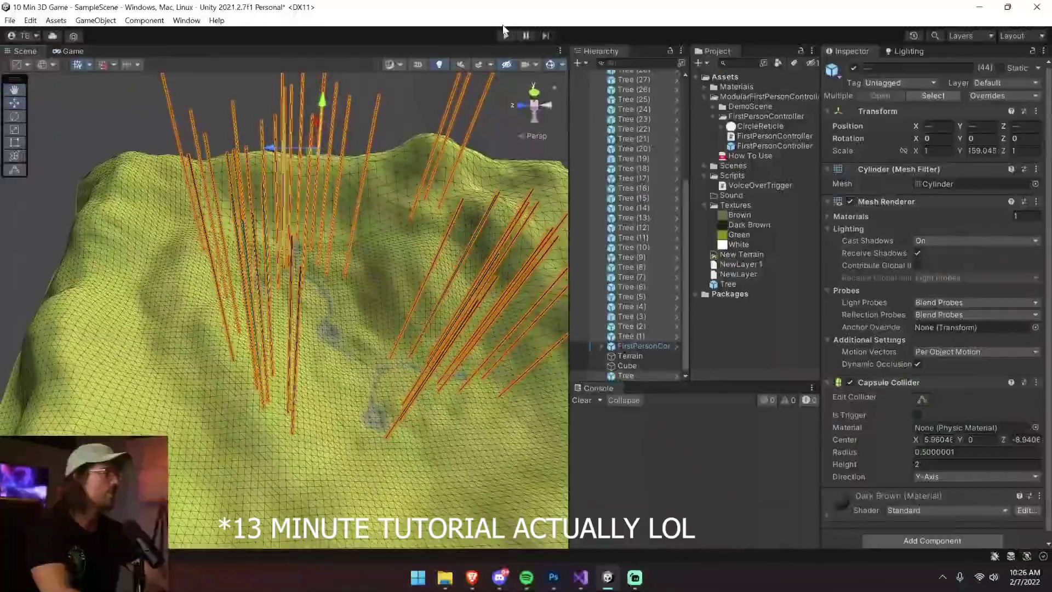
pyautogui.click(505, 36)
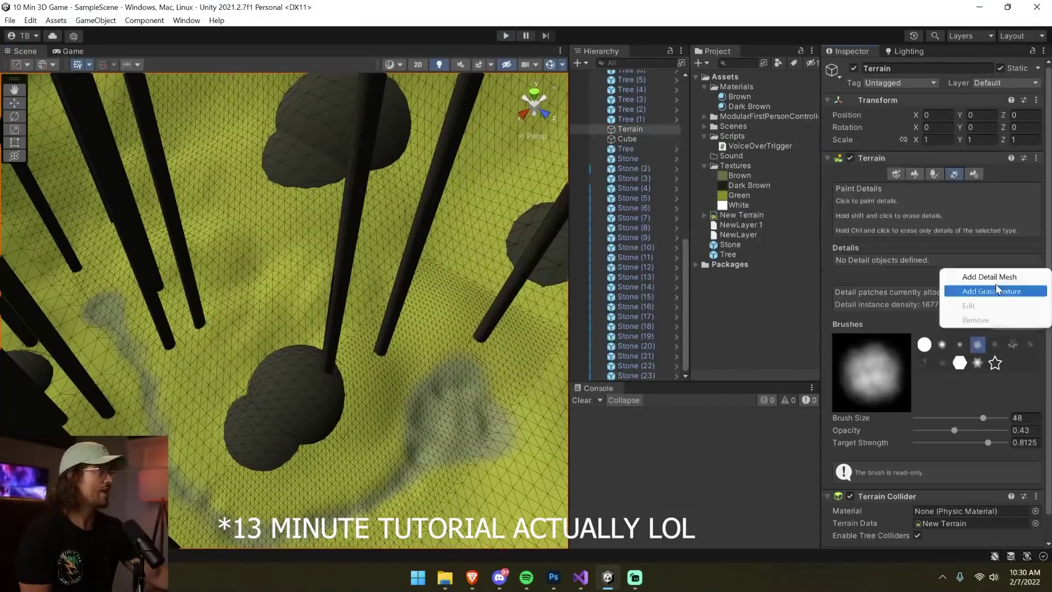
pyautogui.click(995, 284)
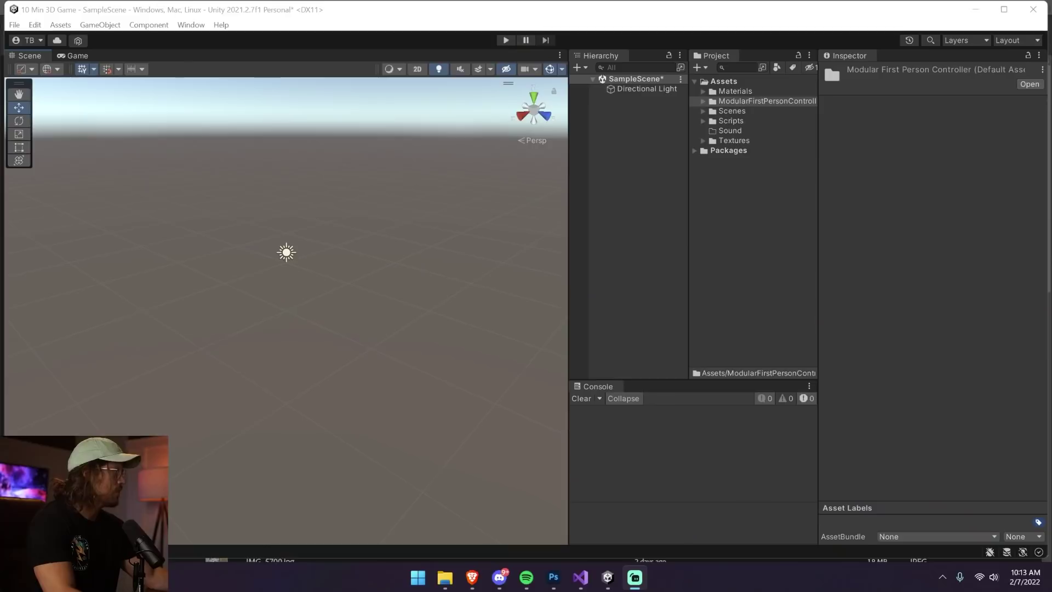
pyautogui.click(839, 245)
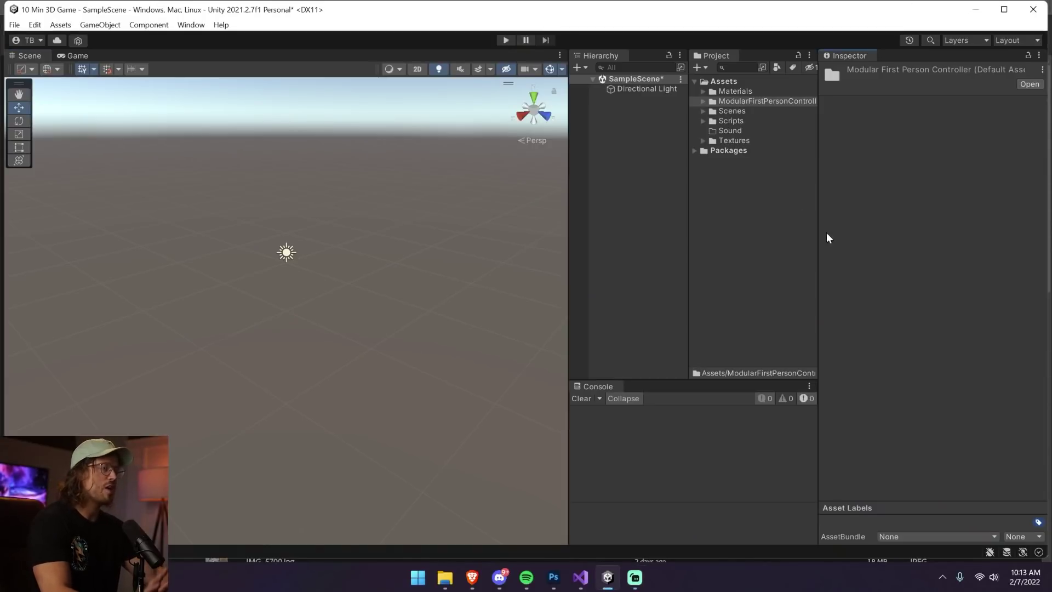
# Step: Inspect the ModularFirstPersonController folder, then review the Modular First Person Controller page on the Unity Asset Store in Brave
pyautogui.click(703, 101)
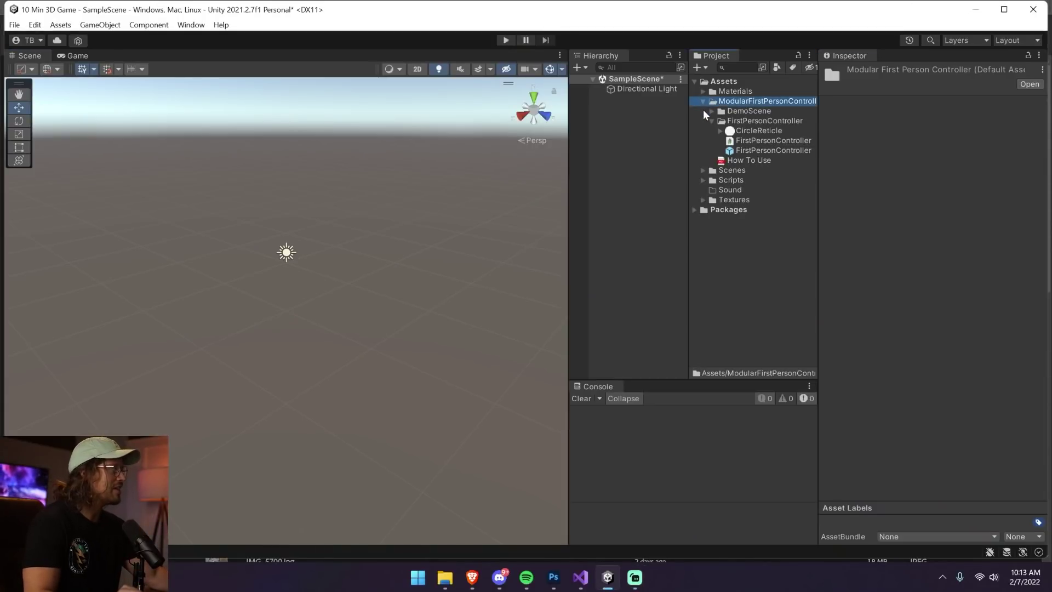
pyautogui.click(703, 102)
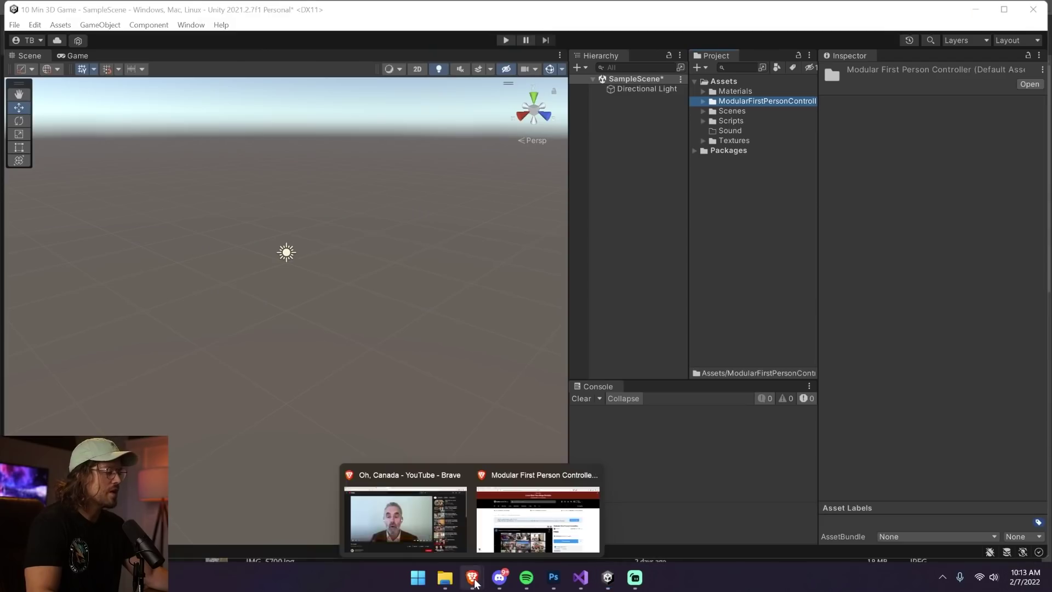
pyautogui.click(535, 516)
pyautogui.scroll(-2, 848, 393)
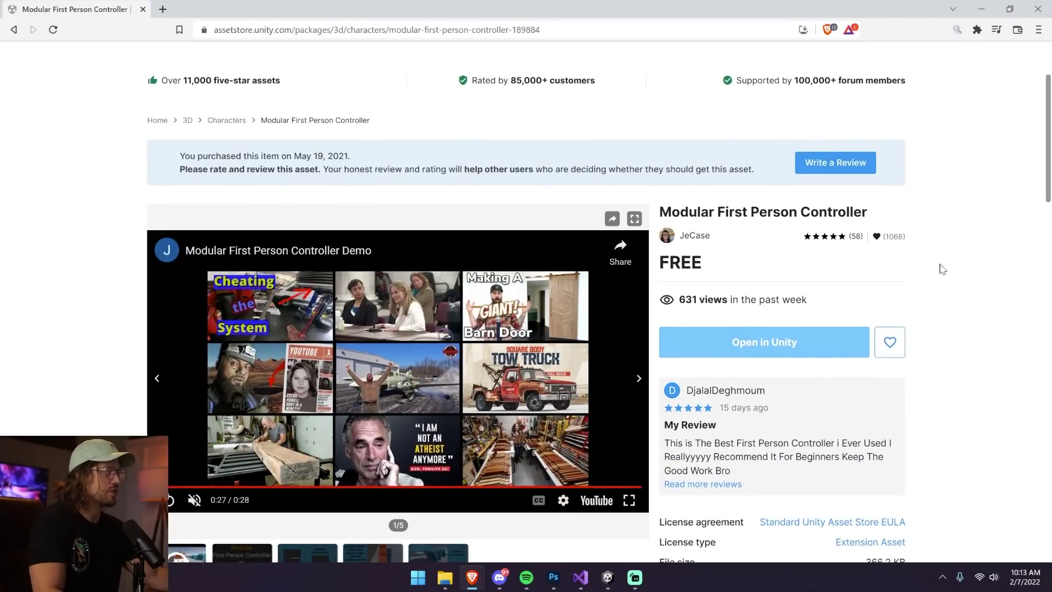
pyautogui.scroll(-2, 942, 269)
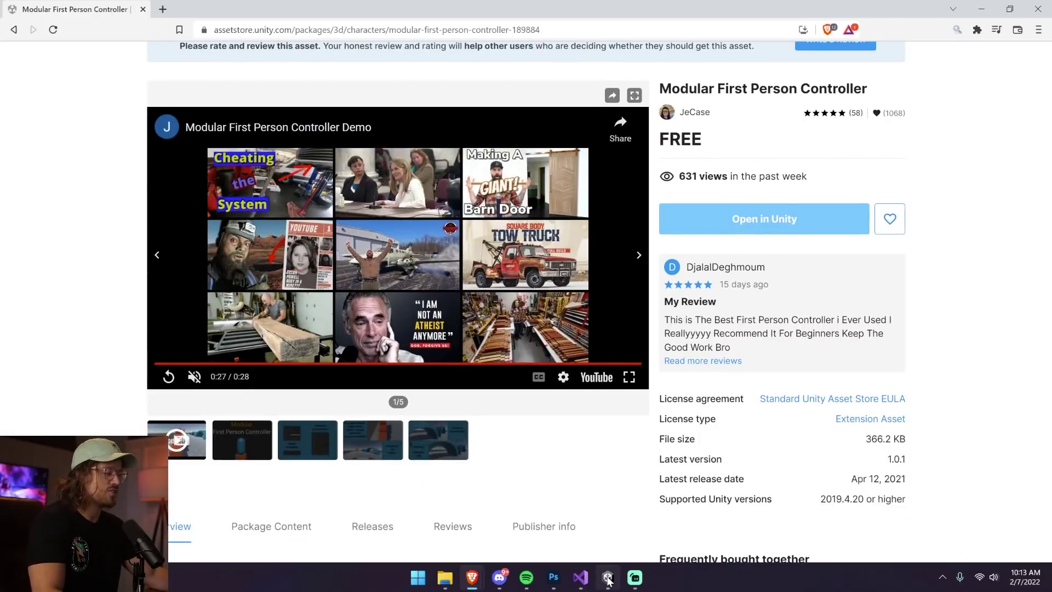
# Step: Return to Unity and view the Modular First Person Controller package in the Package Manager
pyautogui.moveTo(608, 575)
pyautogui.click(603, 557)
pyautogui.click(191, 25)
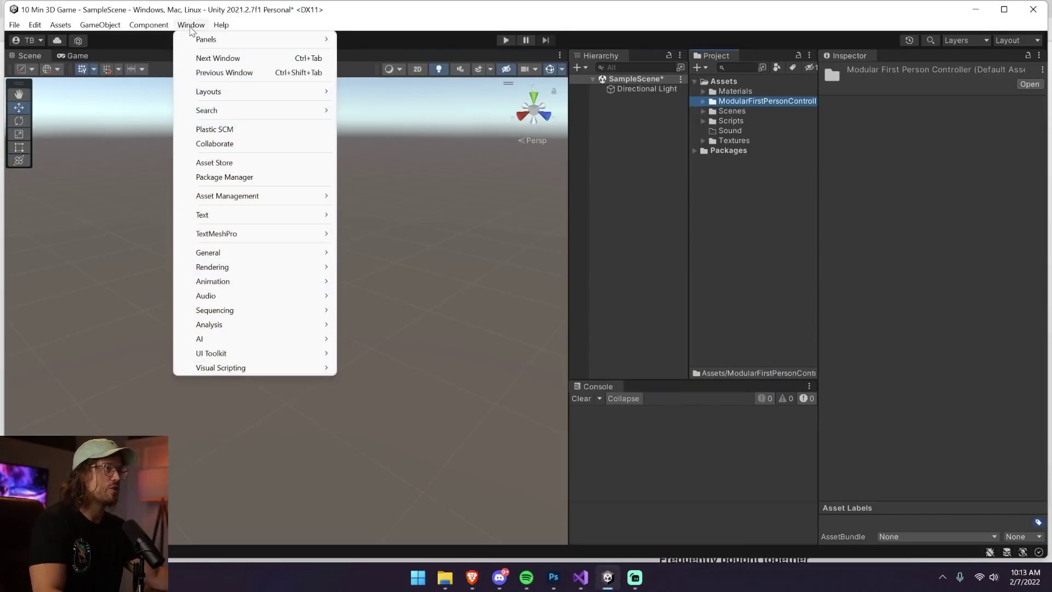
pyautogui.click(252, 178)
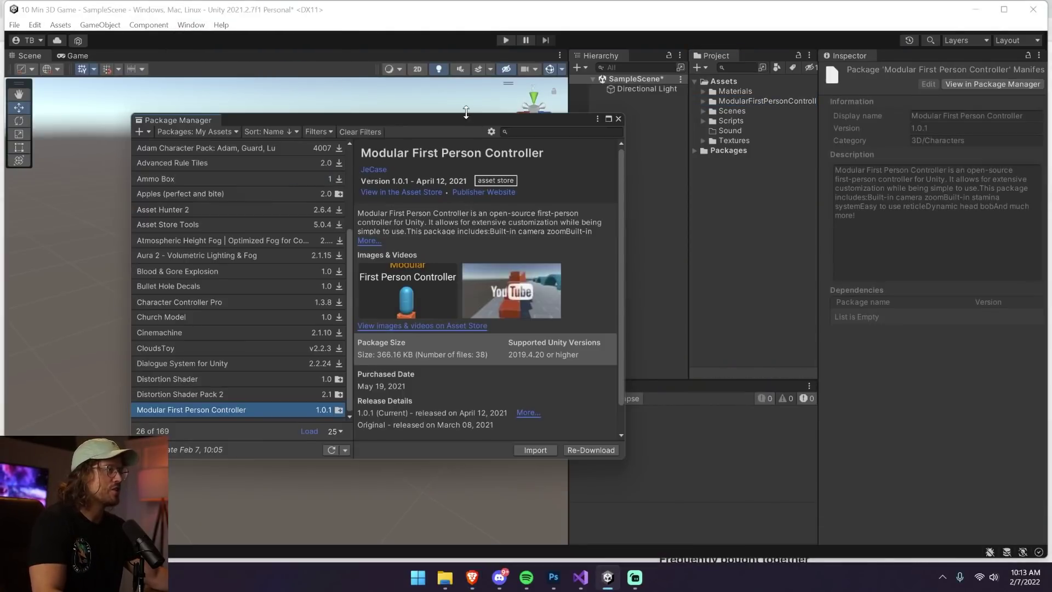
pyautogui.moveTo(464, 121); pyautogui.dragTo(478, 104)
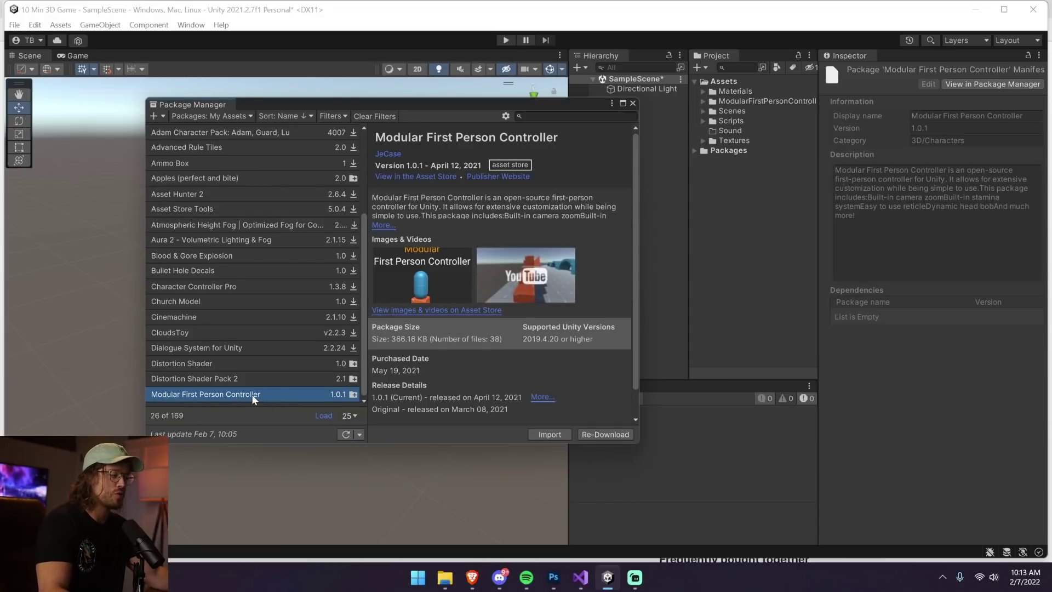
# Step: Check the controller's Asset Store page in Brave again, then return to Unity and close the Package Manager
pyautogui.moveTo(473, 577)
pyautogui.click(545, 513)
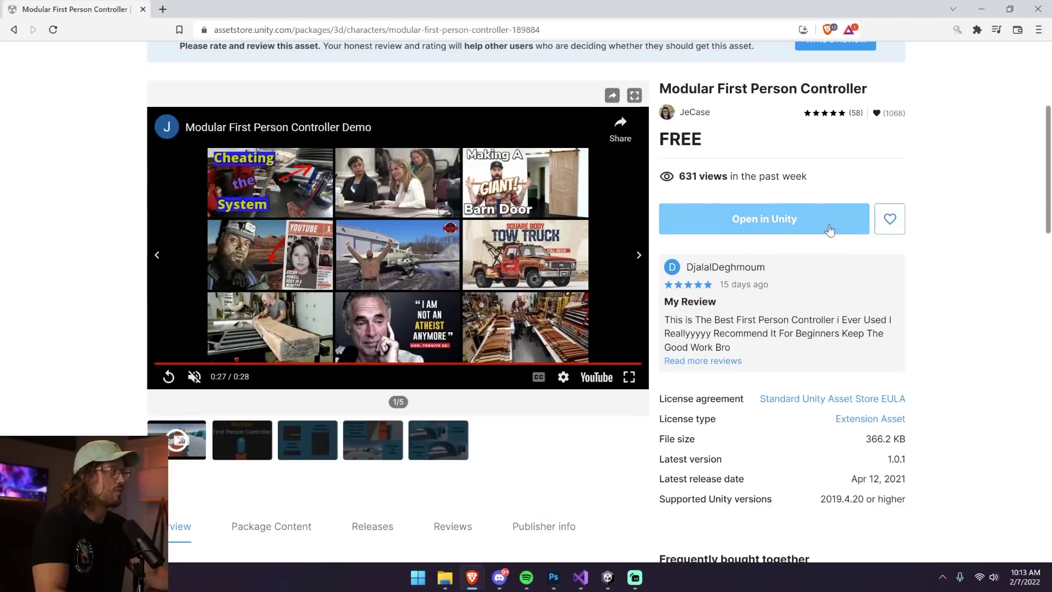
pyautogui.click(607, 577)
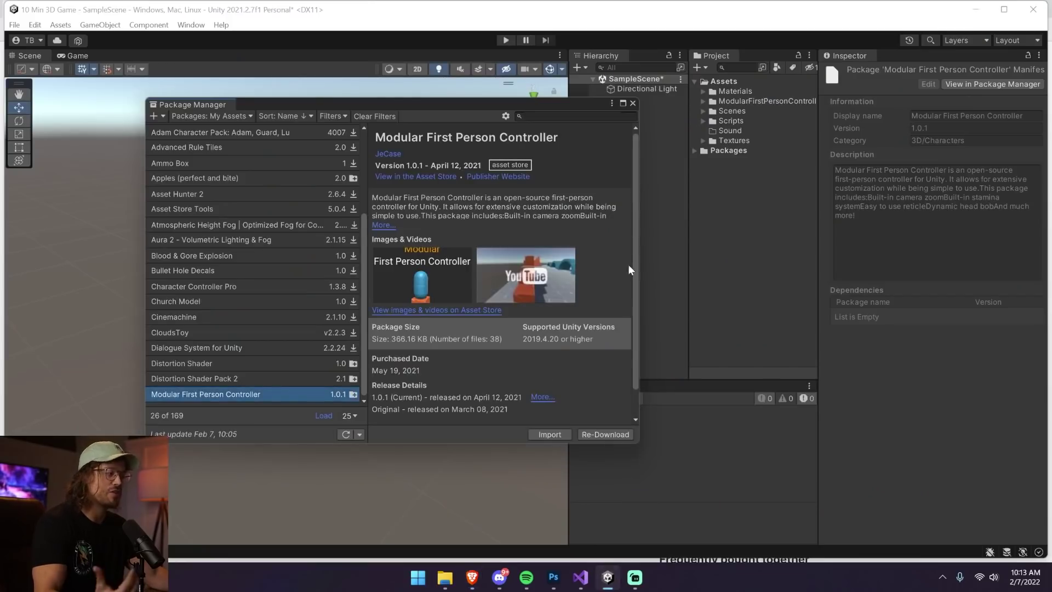
pyautogui.click(632, 103)
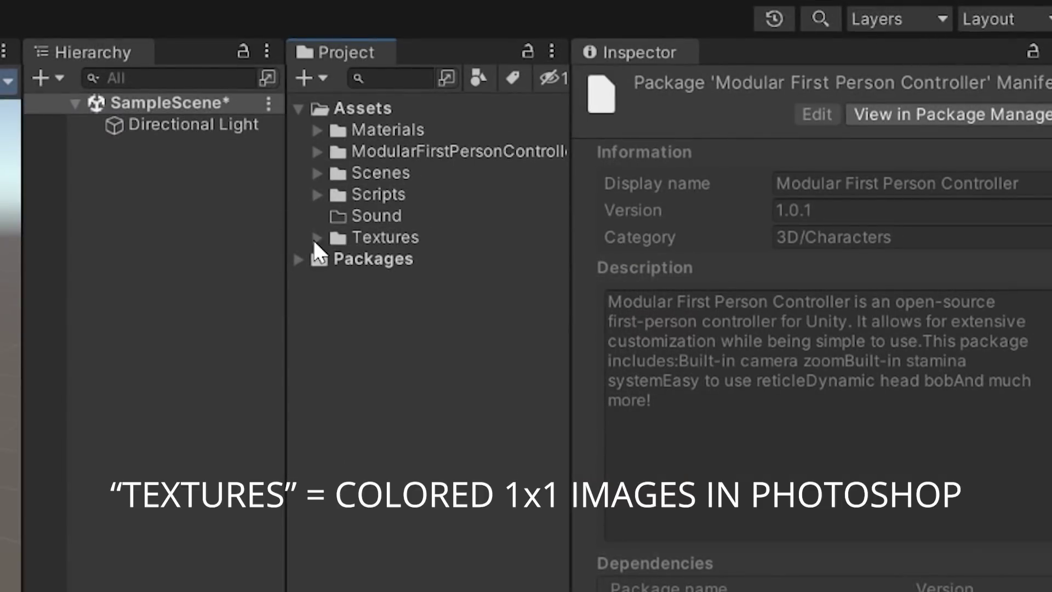
# Step: Examine the Brown, Dark Brown, Green and White textures in the Textures folder
pyautogui.click(317, 237)
pyautogui.click(408, 257)
pyautogui.press('Down')
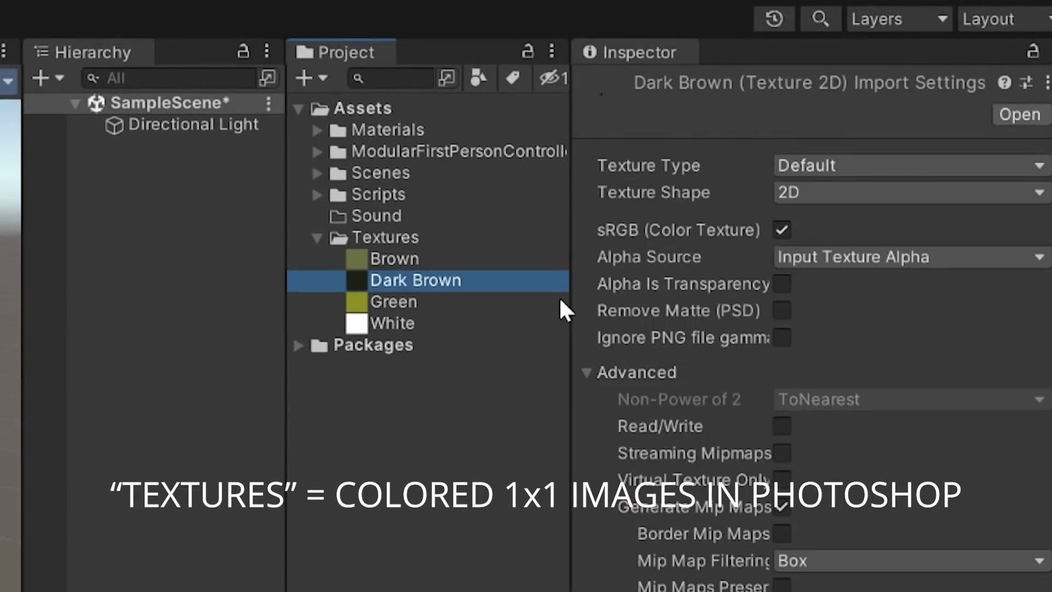
pyautogui.press('Down')
pyautogui.press('Down')
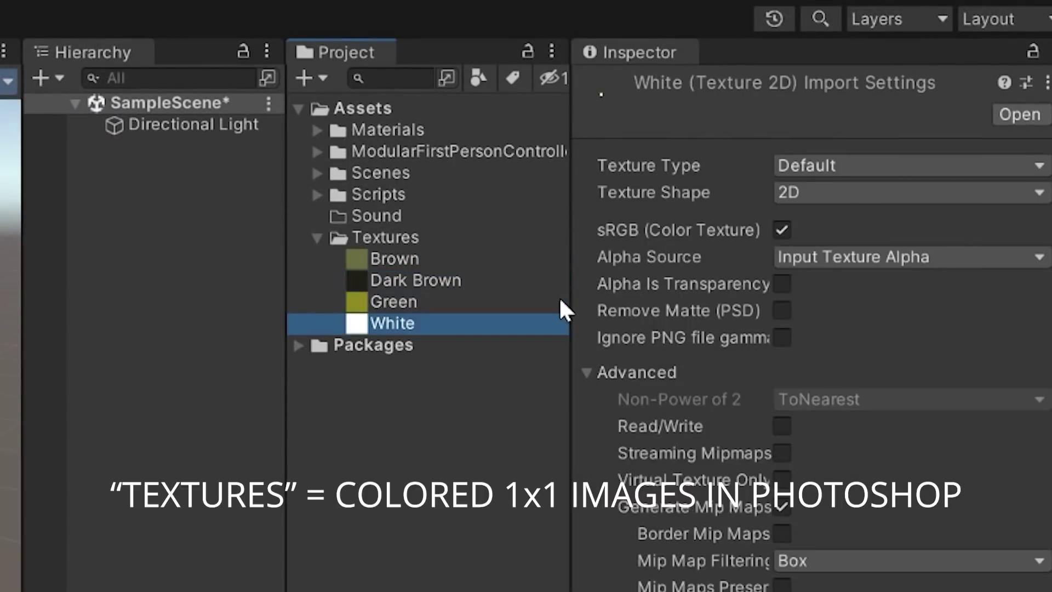
pyautogui.click(392, 258)
pyautogui.click(397, 280)
pyautogui.click(402, 301)
pyautogui.click(404, 324)
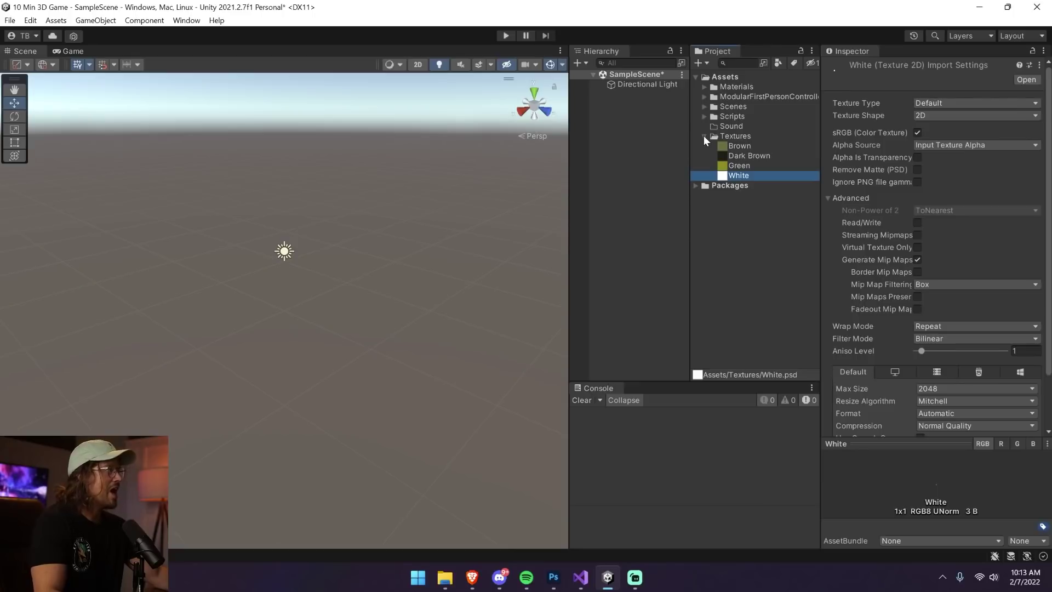
# Step: Collapse the Textures folder and inspect the VoiceOverTrigger script in the Scripts folder
pyautogui.click(316, 236)
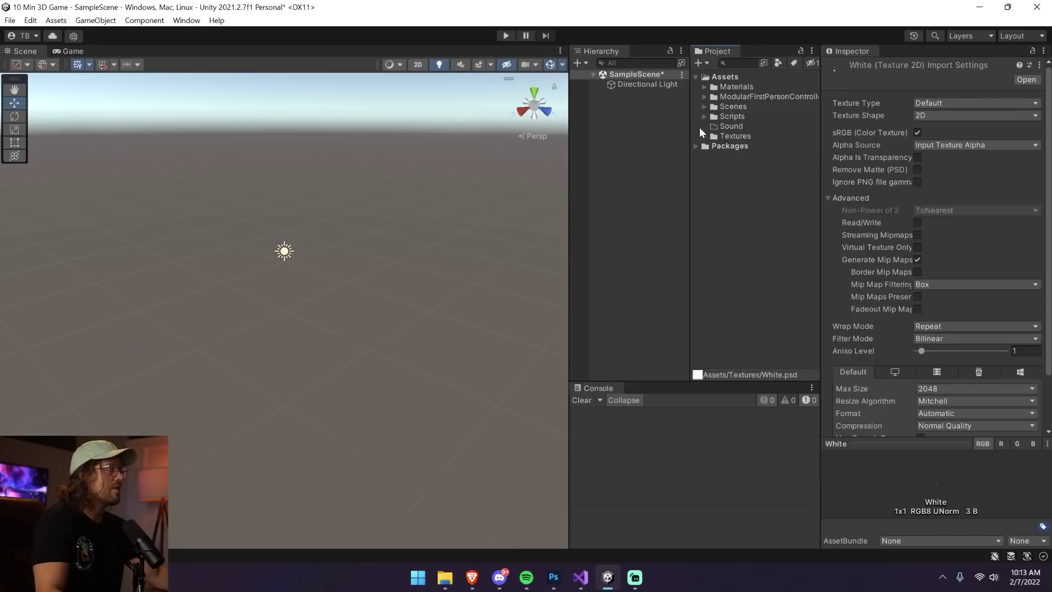
pyautogui.click(703, 116)
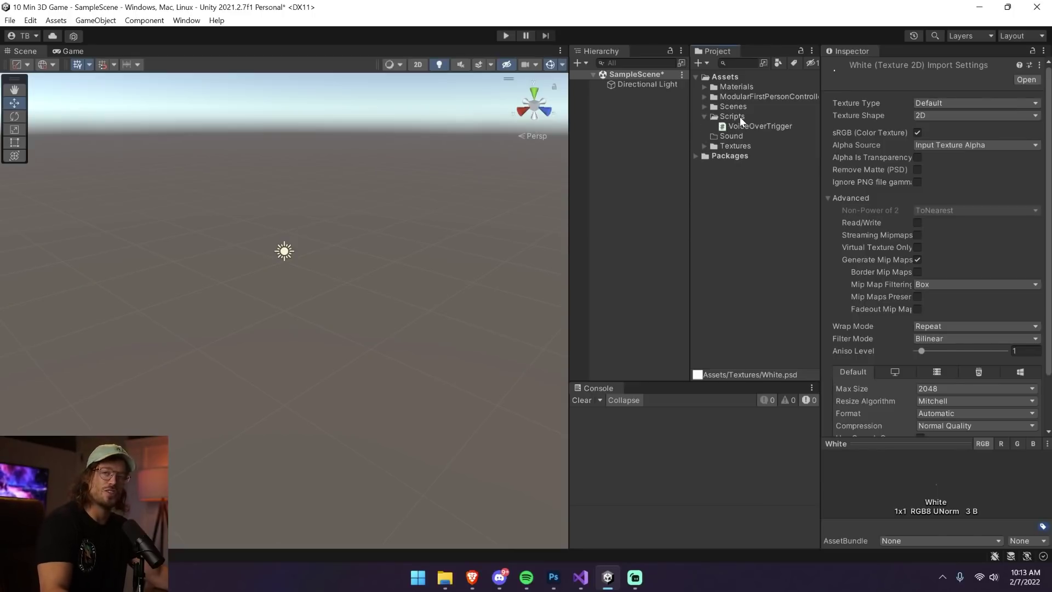
pyautogui.click(765, 125)
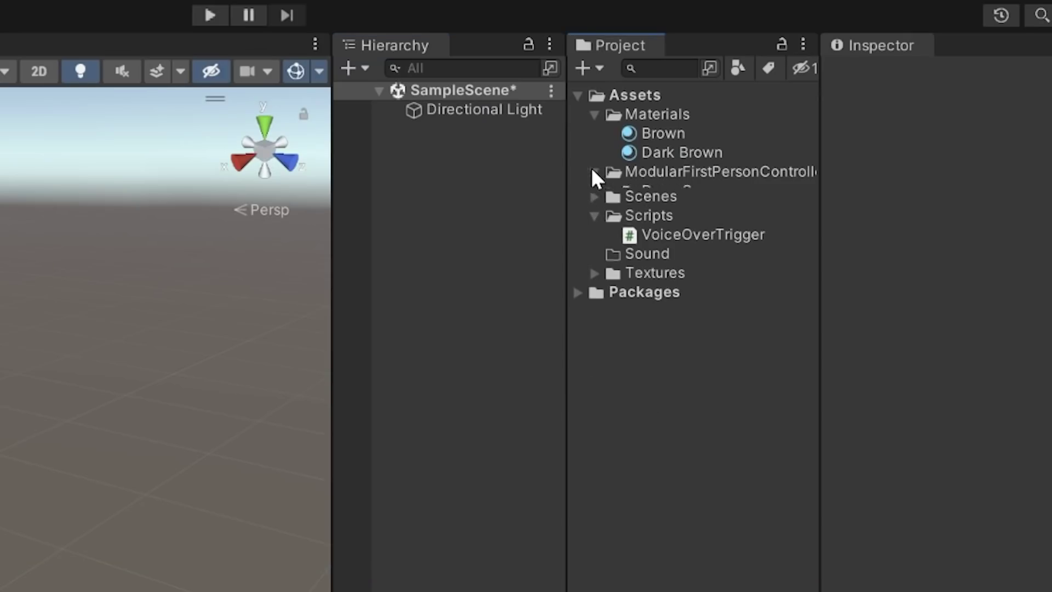
# Step: Place the FirstPersonController prefab from the ModularFirstPersonController folder in the scene
pyautogui.click(704, 116)
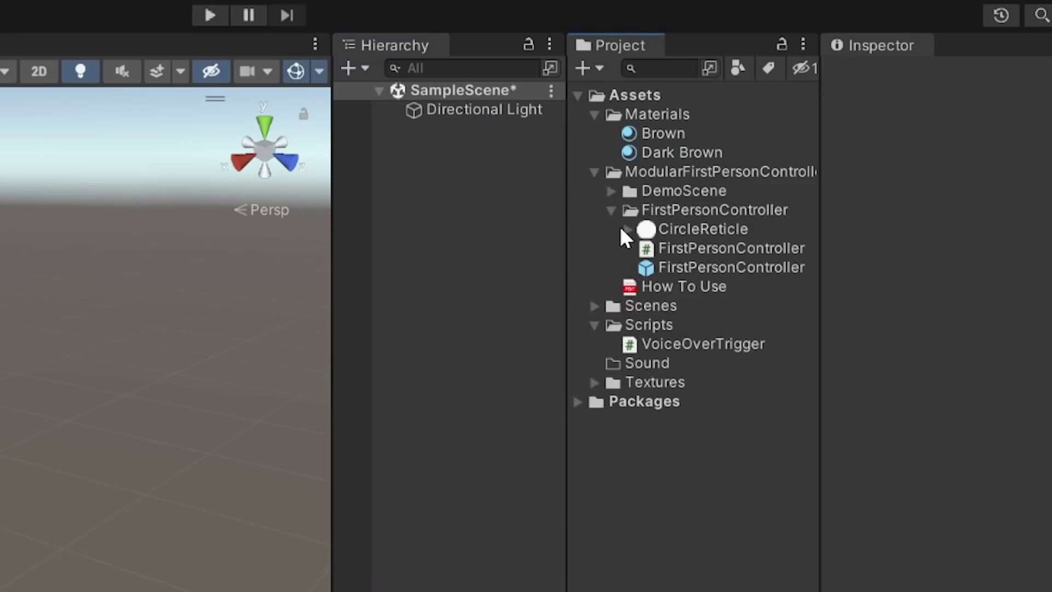
pyautogui.moveTo(734, 165); pyautogui.dragTo(678, 175)
pyautogui.moveTo(544, 283); pyautogui.dragTo(535, 281)
# Step: Set the FirstPersonController's position to 0 on both X and Z
pyautogui.click(939, 127)
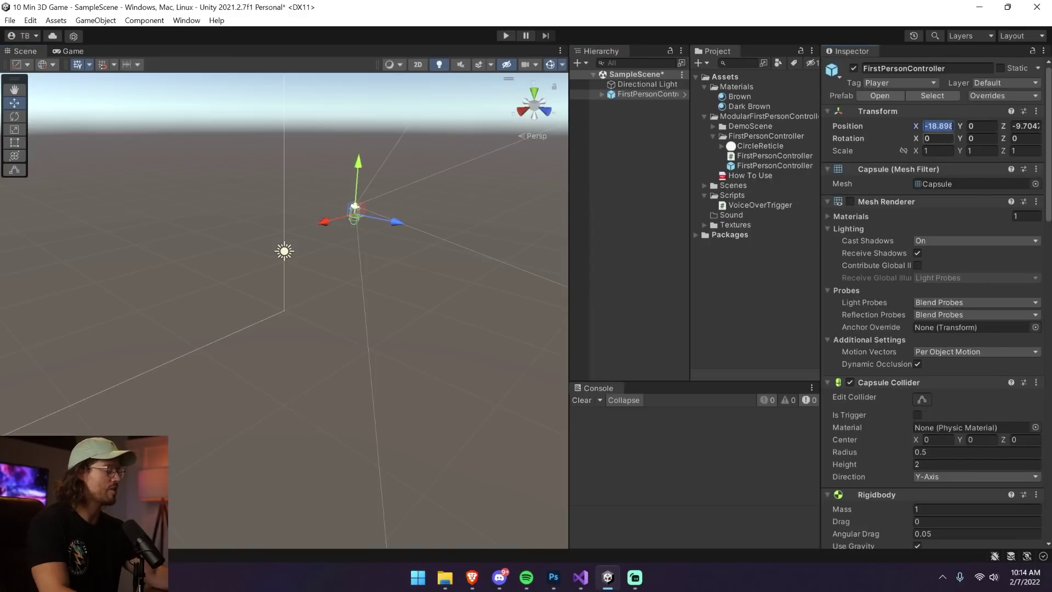
pyautogui.write('0')
pyautogui.press('Tab')
pyautogui.press('Tab')
pyautogui.write('0')
pyautogui.press('Return')
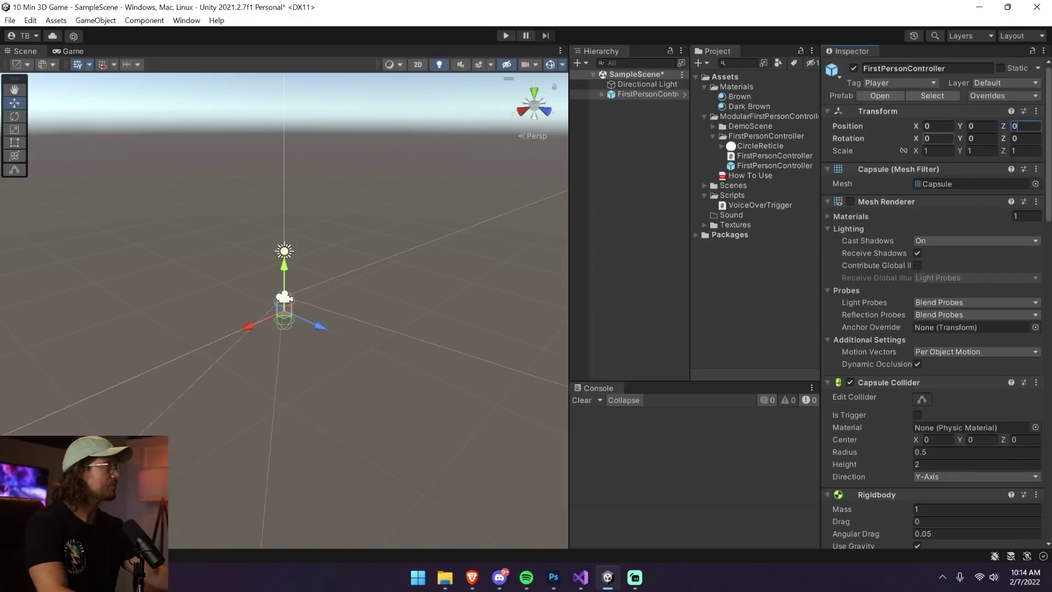
# Step: Add a Terrain 3D object to the scene
pyautogui.click(643, 150)
pyautogui.click(104, 22)
pyautogui.moveTo(128, 80)
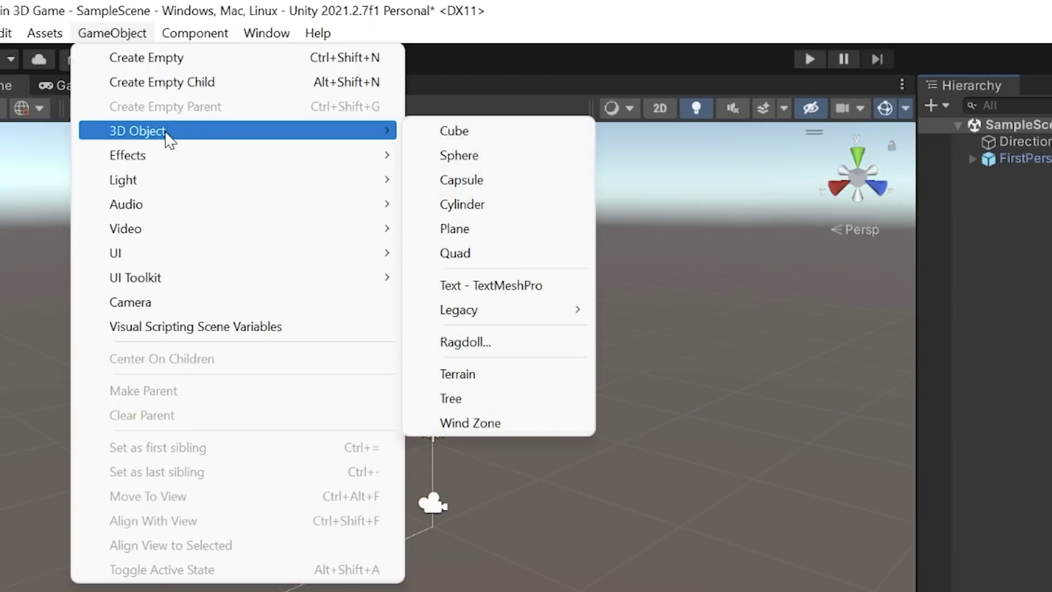
pyautogui.click(505, 371)
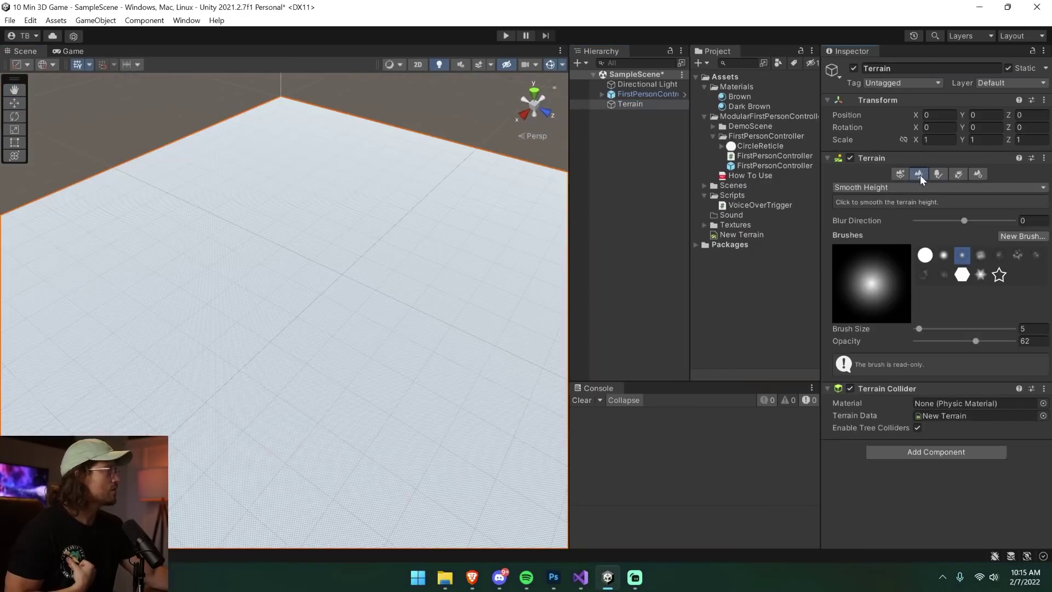
# Step: Switch the terrain's paint tool to Paint Texture mode
pyautogui.click(938, 174)
pyautogui.click(810, 237)
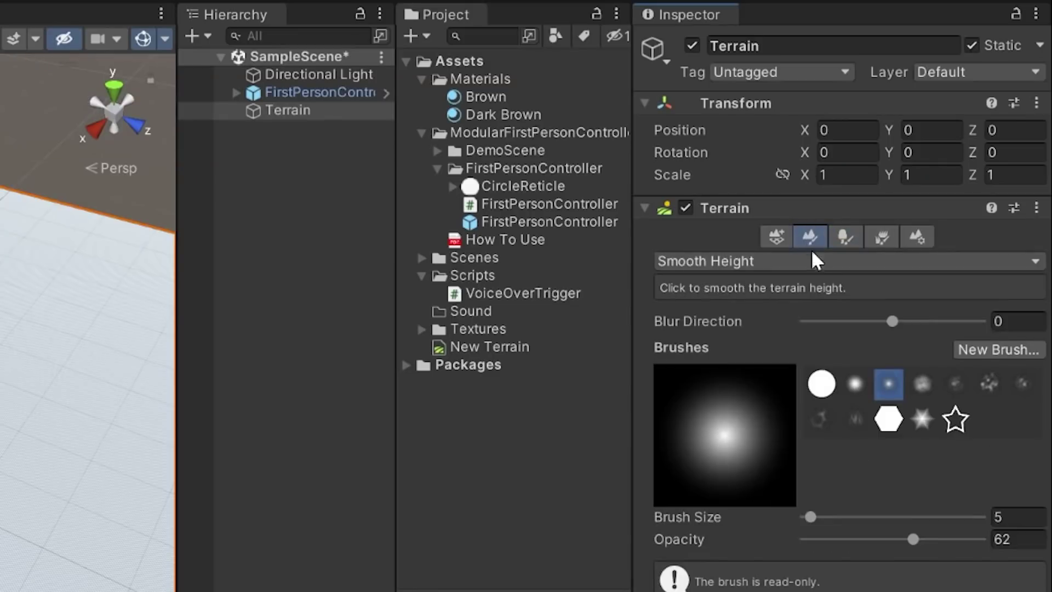
pyautogui.click(798, 262)
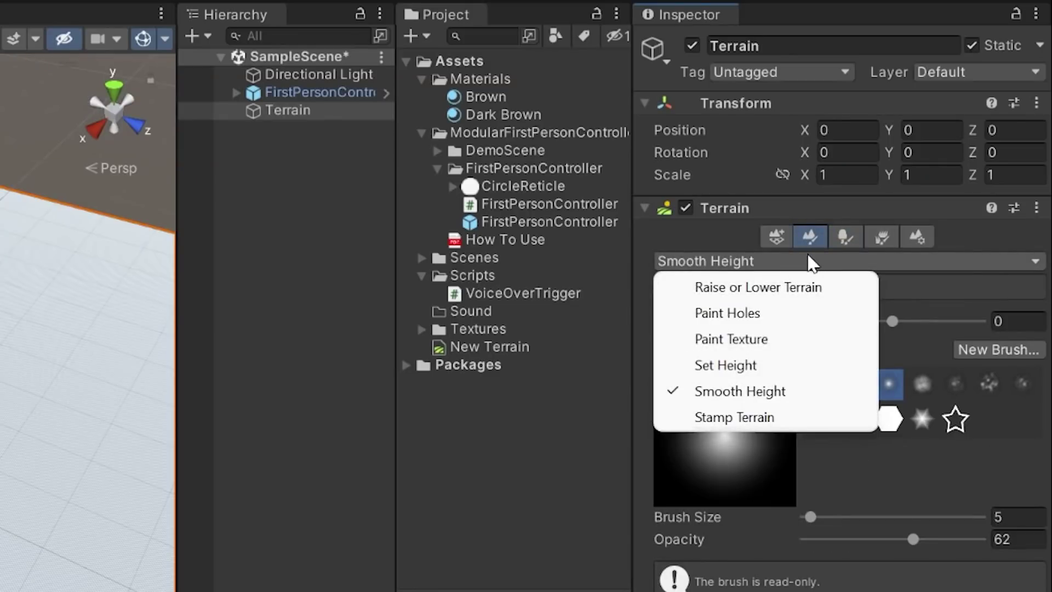
pyautogui.click(766, 342)
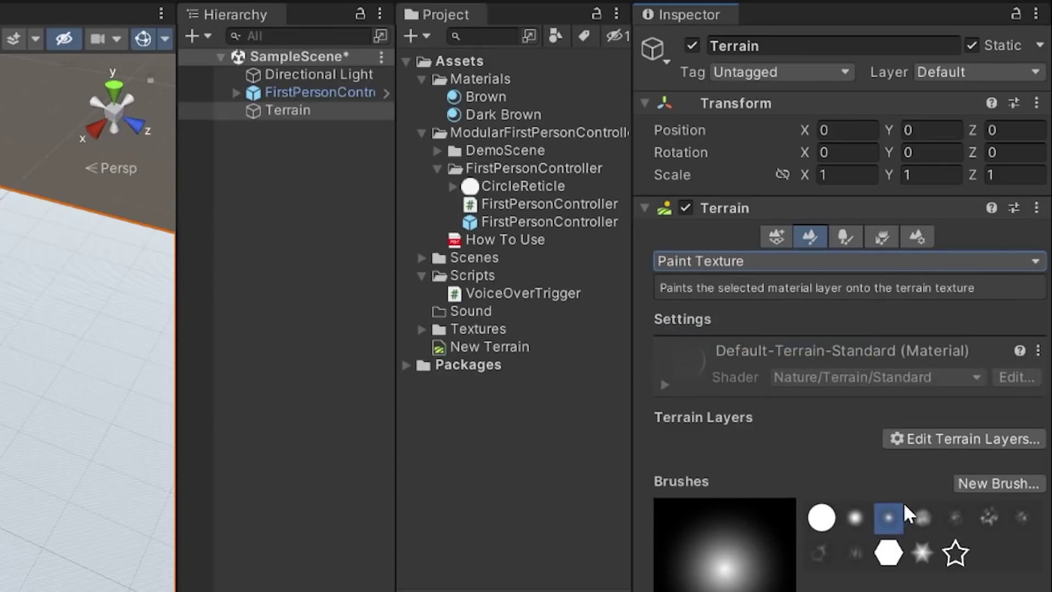
# Step: Create a terrain layer using the Green texture so it covers the whole terrain
pyautogui.click(918, 441)
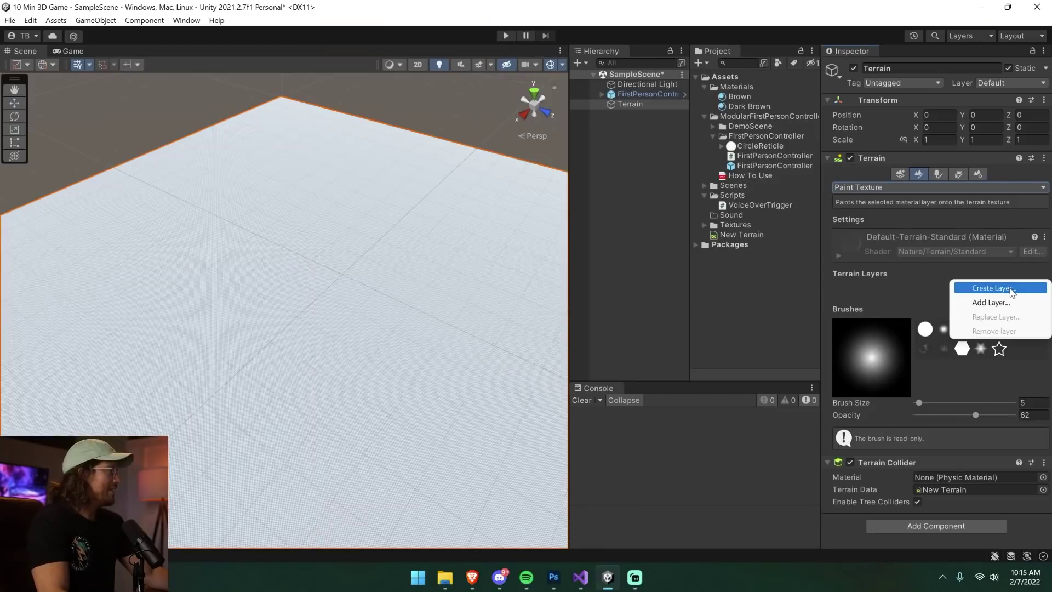
pyautogui.click(1013, 290)
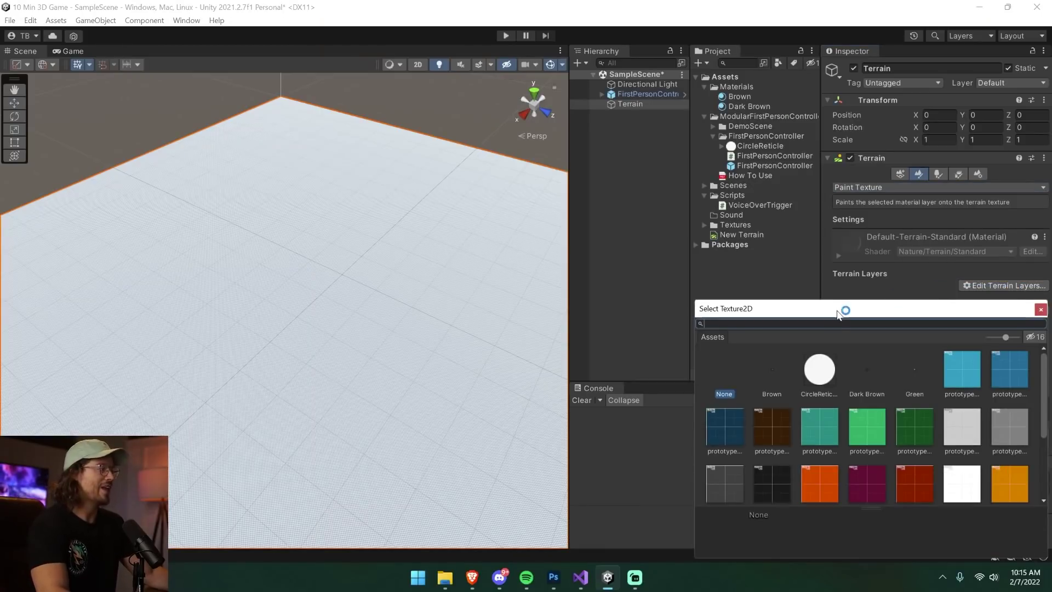
pyautogui.click(840, 231)
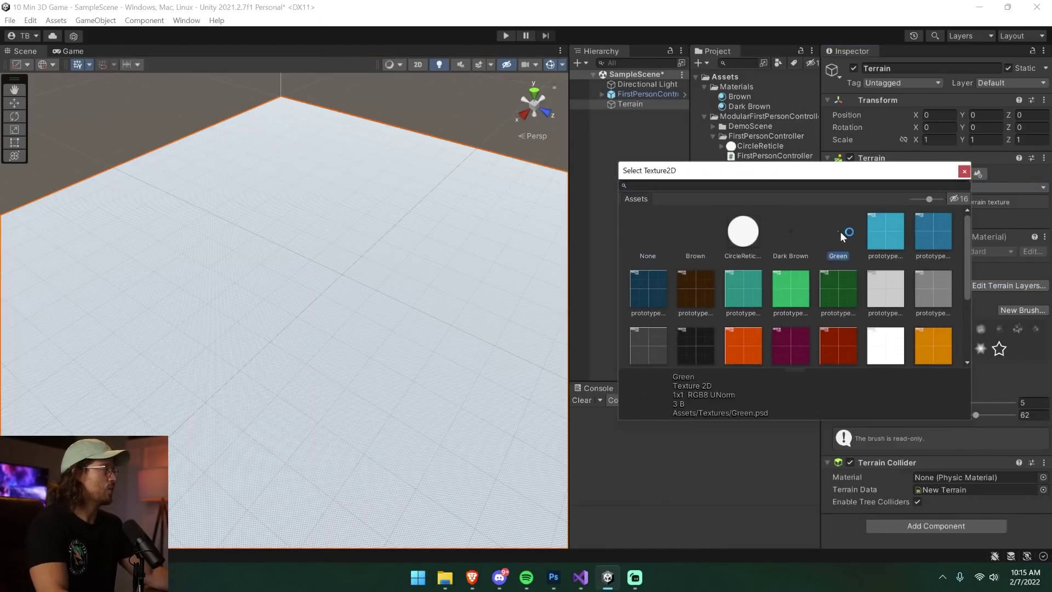
pyautogui.doubleClick(840, 231)
pyautogui.moveTo(357, 167); pyautogui.dragTo(288, 202, button='right')
# Step: Open the Green texture in Photoshop, inspect its Background layer, and return to the terrain in Unity
pyautogui.click(704, 226)
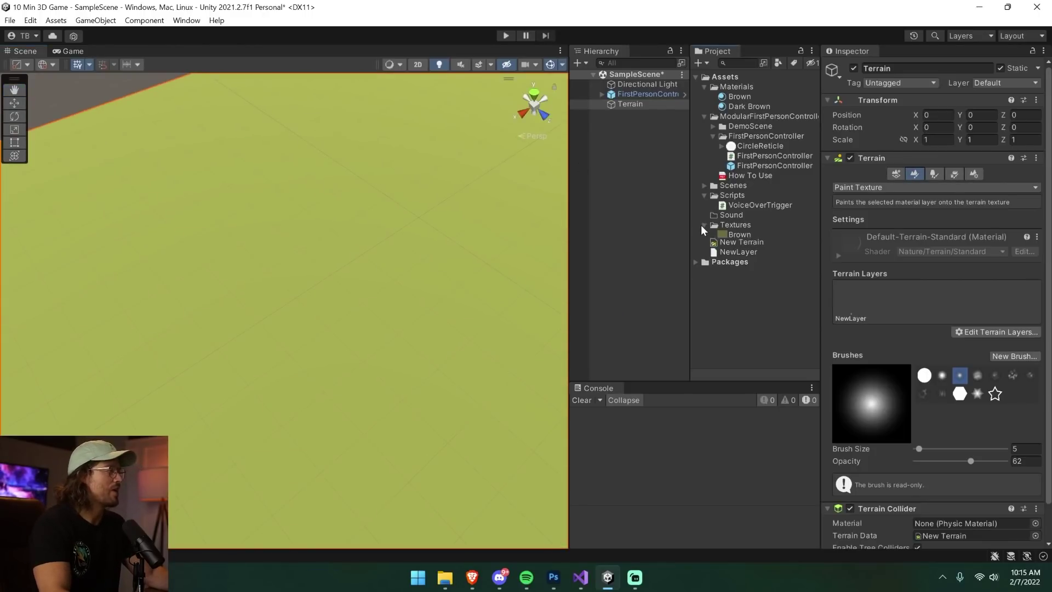
pyautogui.doubleClick(735, 256)
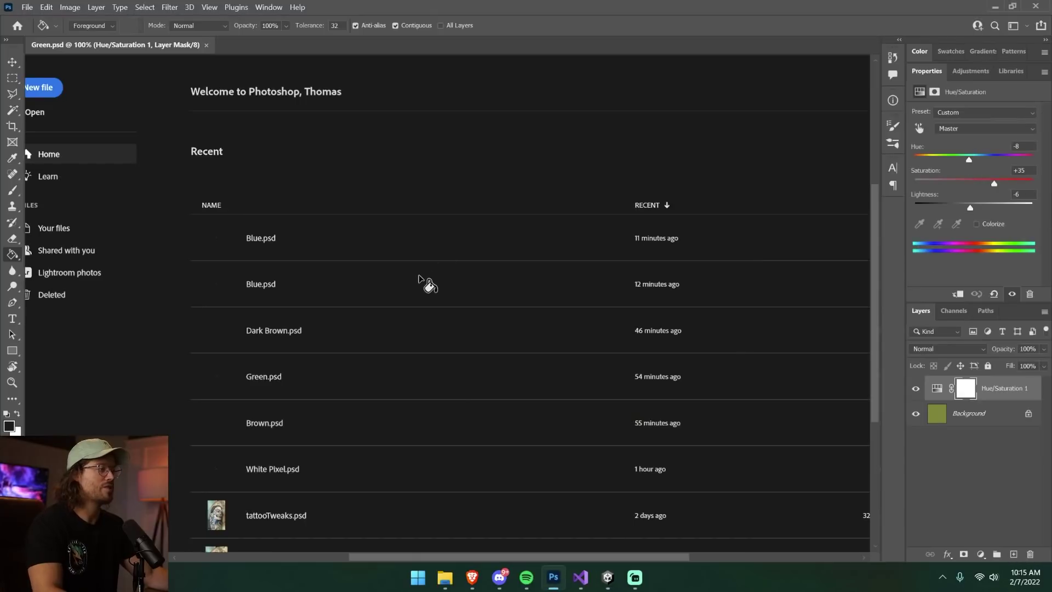
pyautogui.click(967, 417)
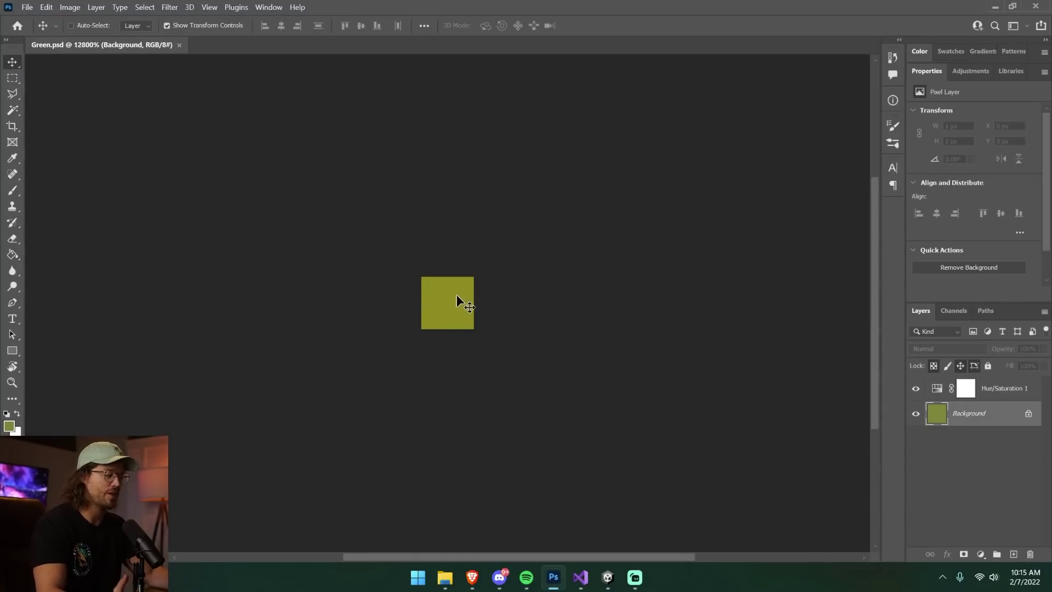
pyautogui.click(607, 577)
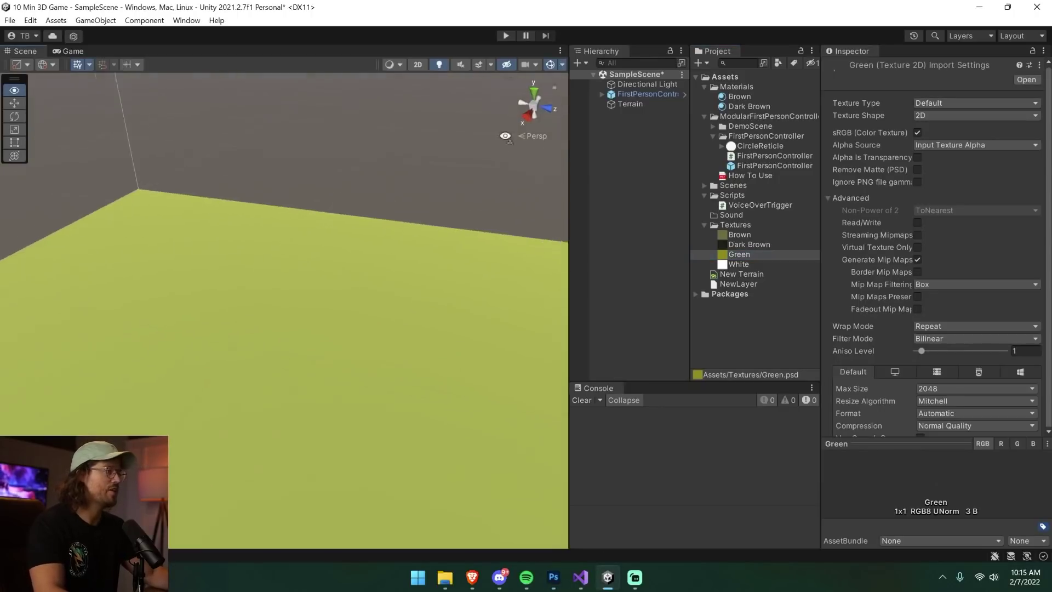
pyautogui.moveTo(506, 136); pyautogui.dragTo(485, 200, button='right')
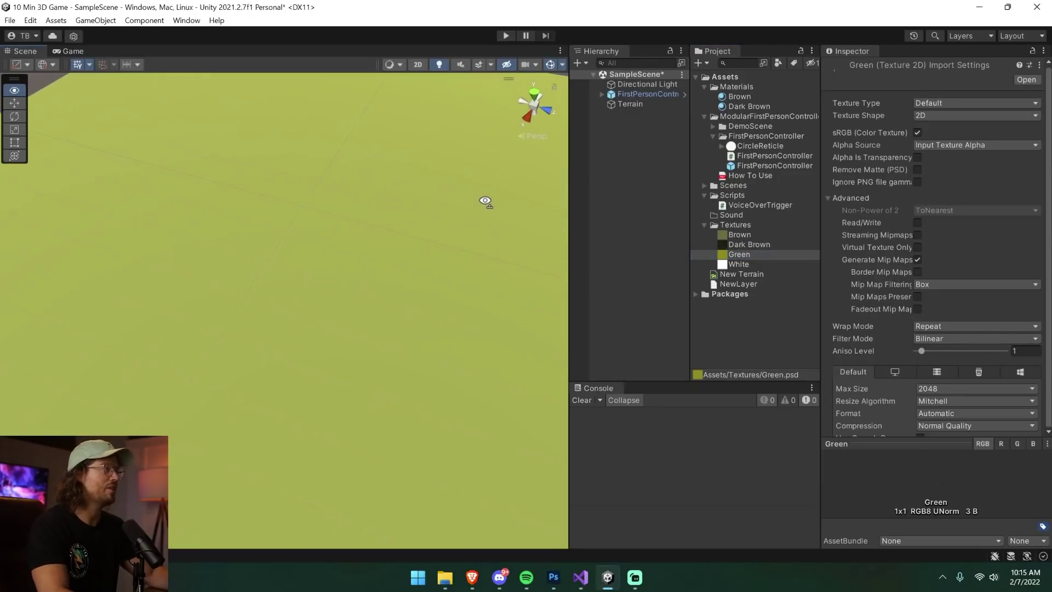
# Step: Set the scene's draw mode to Shaded Wireframe and bring most of the terrain grid into view
pyautogui.click(391, 64)
pyautogui.click(429, 96)
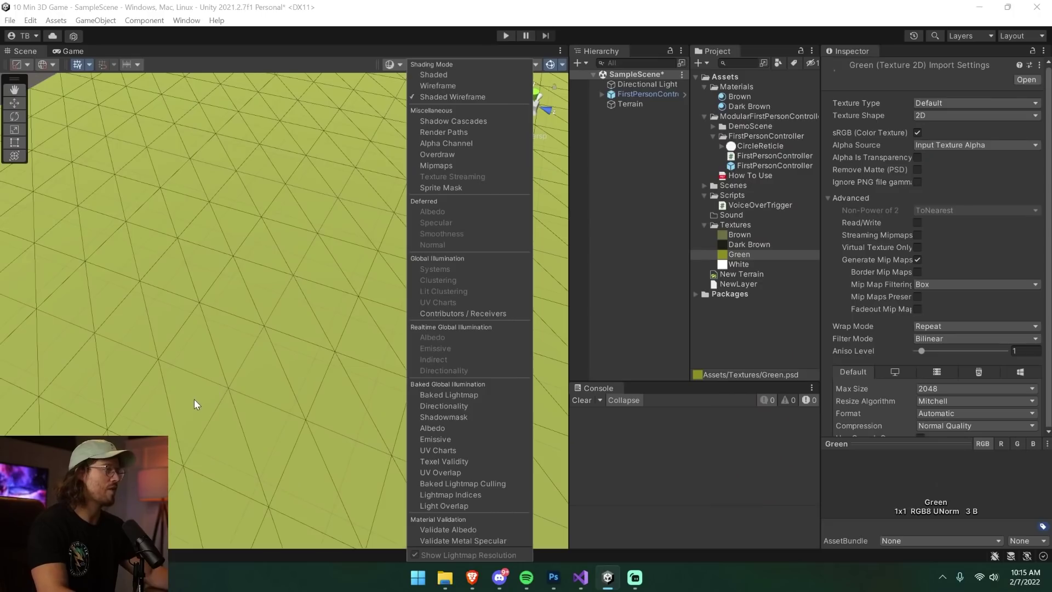
pyautogui.moveTo(195, 401)
pyautogui.mouseDown(button='right')
pyautogui.moveTo(343, 313)
pyautogui.moveTo(317, 379)
pyautogui.mouseUp(button='right')
pyautogui.scroll(-5, 307, 380)
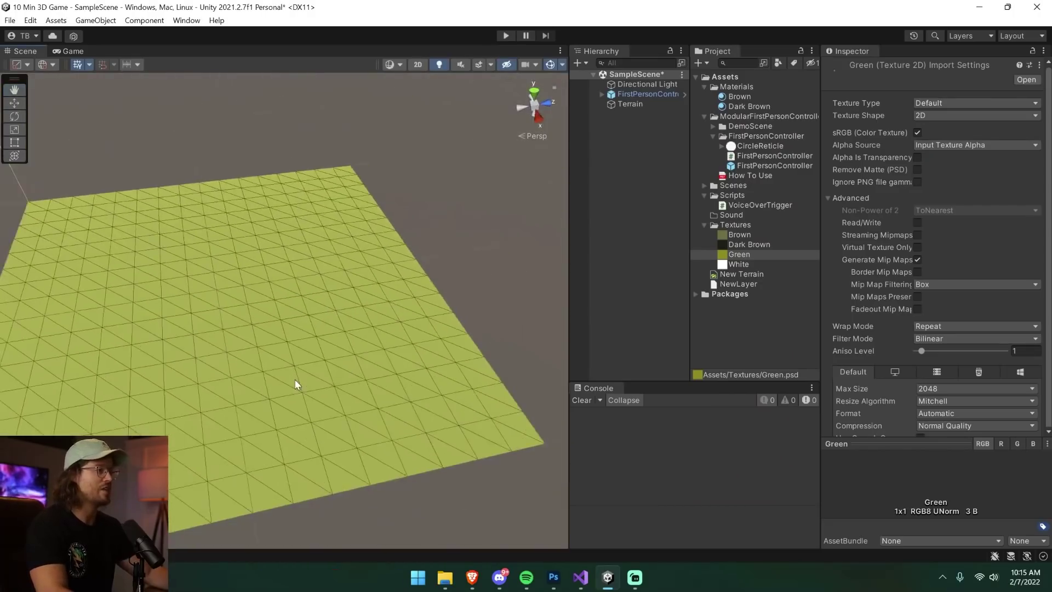
pyautogui.moveTo(295, 381); pyautogui.dragTo(343, 376, button='middle')
# Step: Add a Cube 3D object to the scene and select it
pyautogui.click(95, 21)
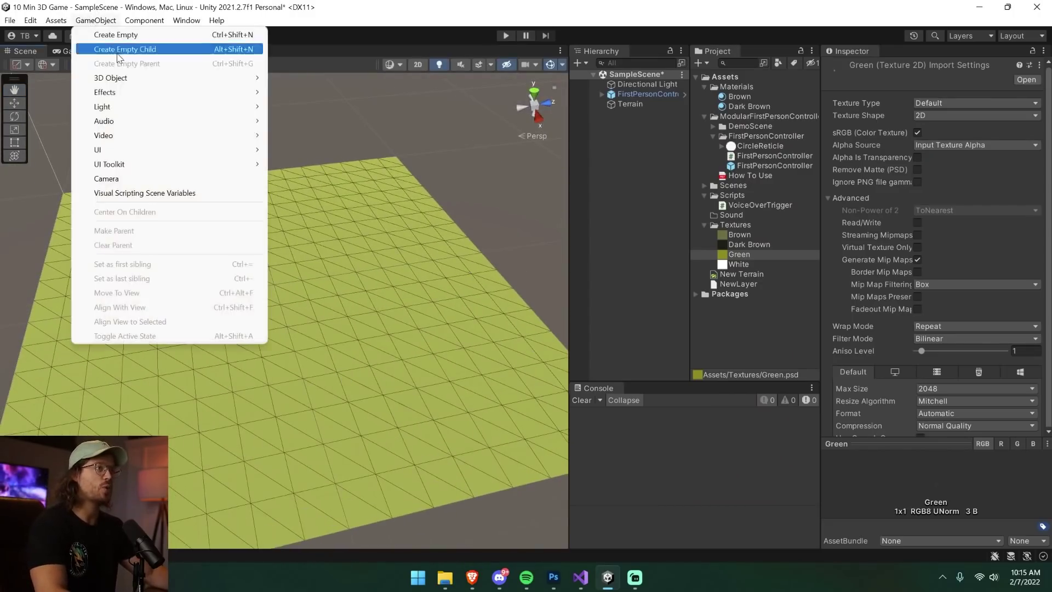
pyautogui.moveTo(104, 75)
pyautogui.click(311, 79)
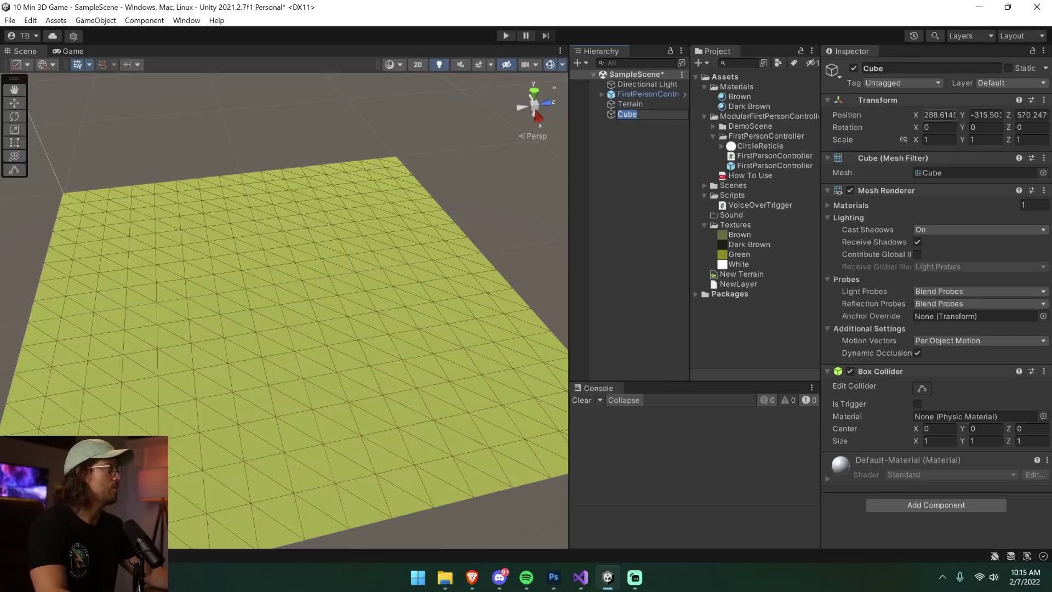
pyautogui.click(632, 136)
pyautogui.click(630, 116)
# Step: Set the cube's position to X 0, Y 0, Z 0
pyautogui.click(932, 115)
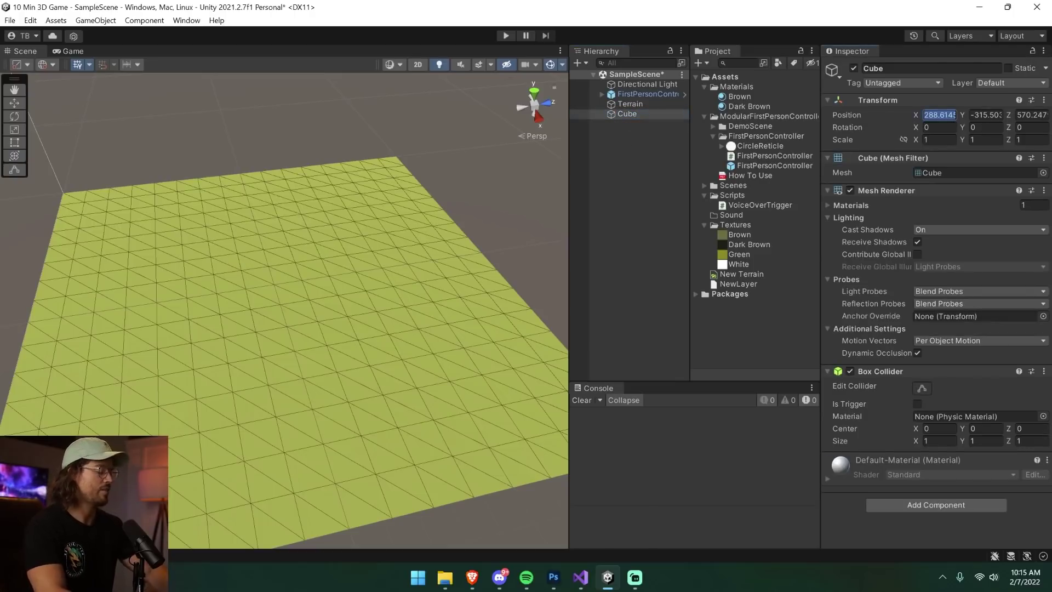
pyautogui.write('0')
pyautogui.press('Tab')
pyautogui.write('0')
pyautogui.press('Tab')
pyautogui.write('0')
pyautogui.click(662, 161)
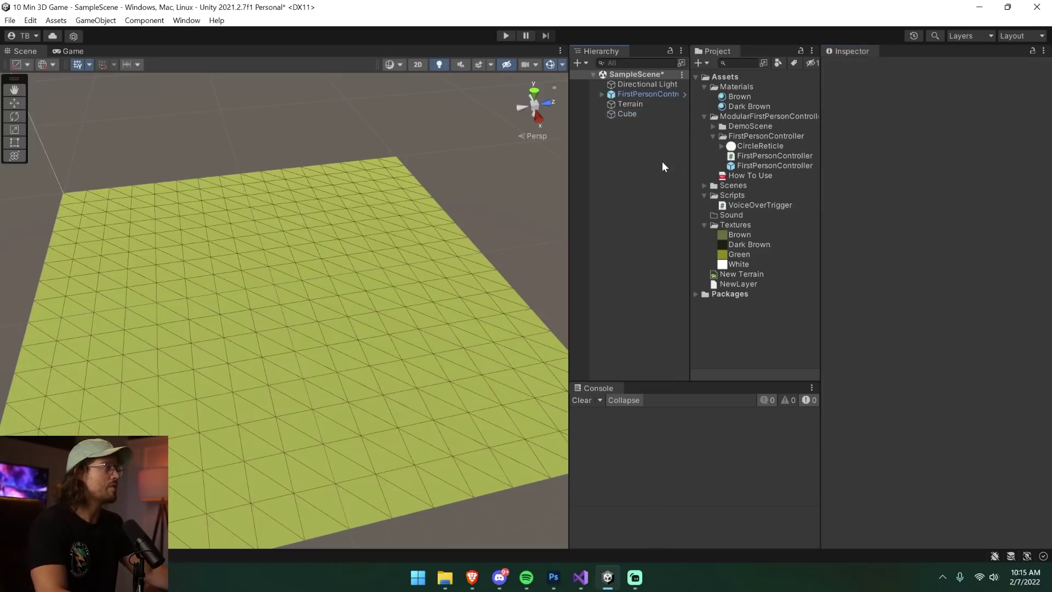
# Step: Move the cube from the terrain's corner onto the grass, to about X 51.1 and Z 46.8
pyautogui.doubleClick(639, 114)
pyautogui.scroll(-10, 251, 382)
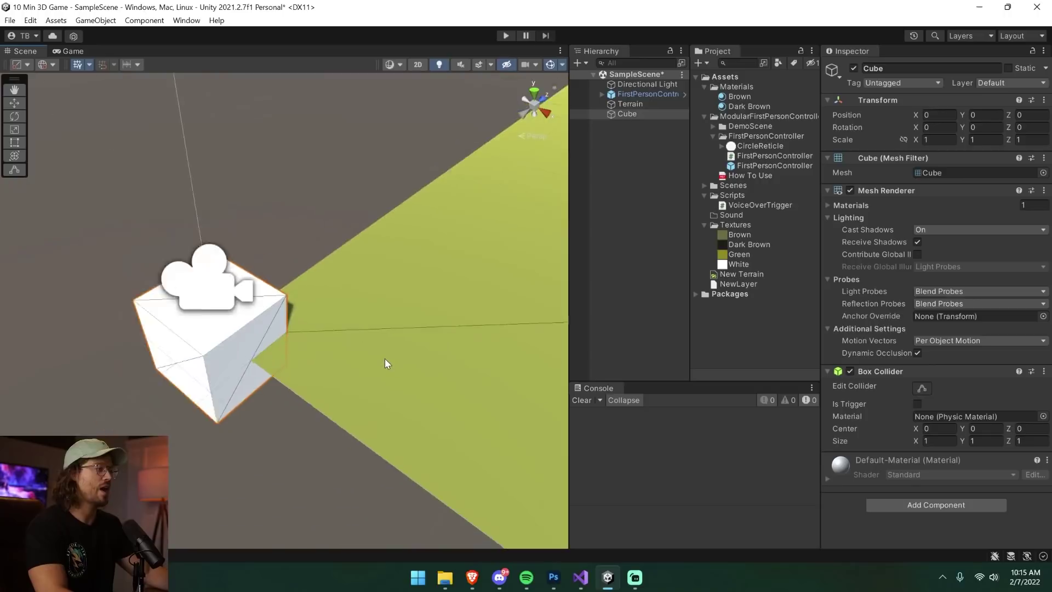
pyautogui.click(15, 103)
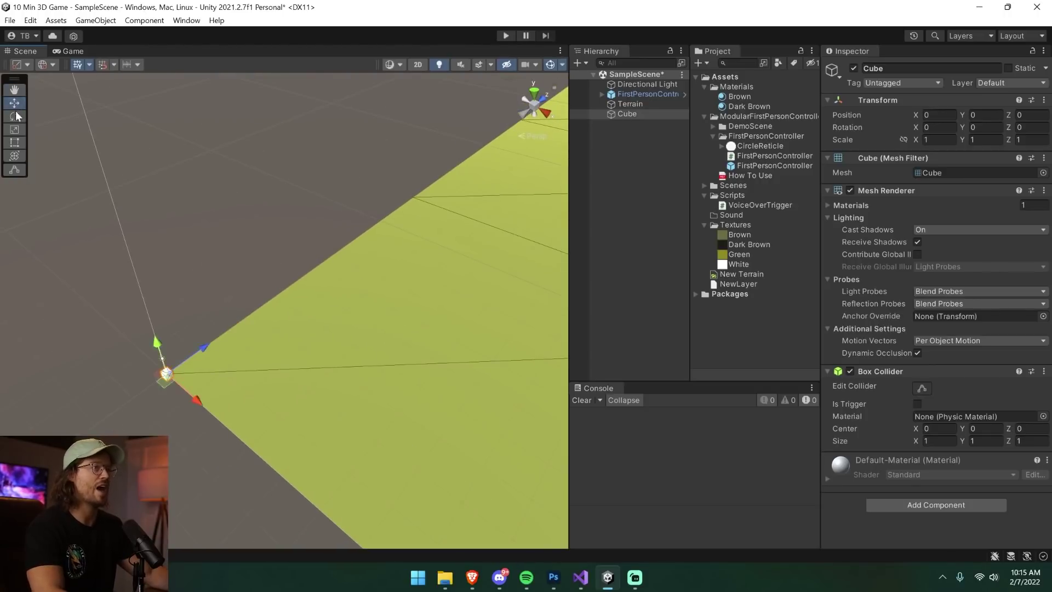
pyautogui.moveTo(60, 219); pyautogui.dragTo(123, 268, button='right')
pyautogui.moveTo(80, 265); pyautogui.dragTo(174, 135)
pyautogui.moveTo(195, 177); pyautogui.dragTo(478, 217)
pyautogui.moveTo(318, 305); pyautogui.dragTo(432, 274, button='right')
pyautogui.moveTo(359, 299); pyautogui.dragTo(471, 180, button='middle')
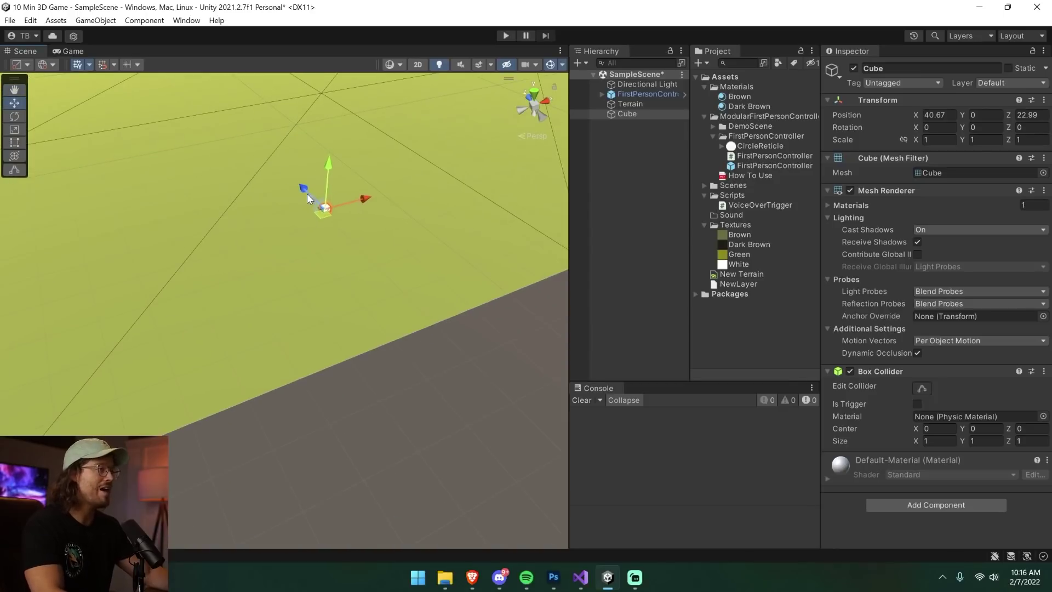
pyautogui.moveTo(247, 114); pyautogui.dragTo(246, 113)
pyautogui.moveTo(299, 132); pyautogui.dragTo(356, 124)
pyautogui.moveTo(340, 175); pyautogui.dragTo(335, 137, button='right')
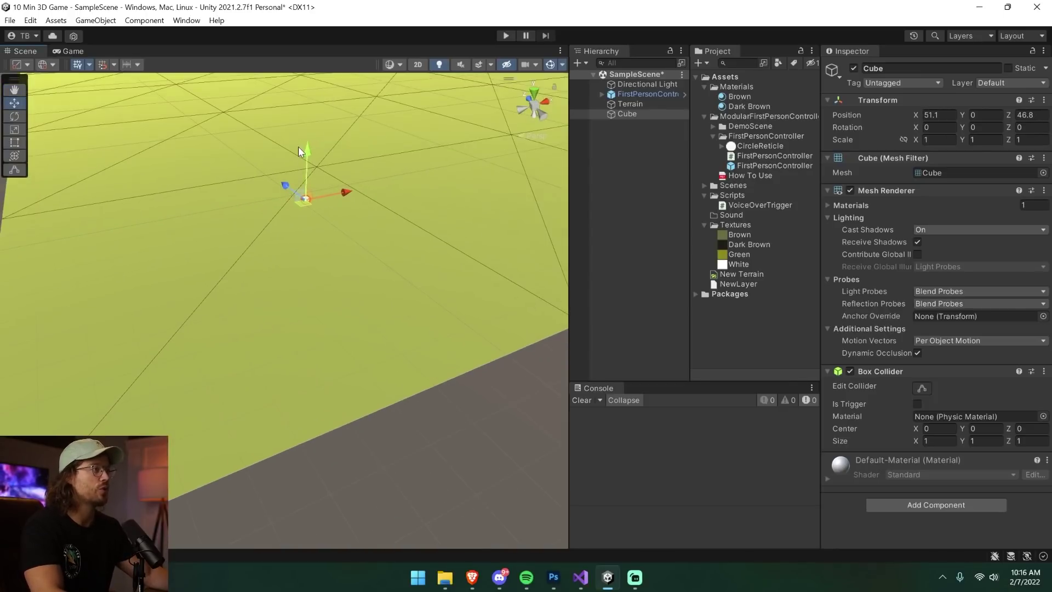
# Step: Raise the cube to about Y 0.4 and move it farther along the terrain to about Z 272.9
pyautogui.moveTo(304, 149); pyautogui.dragTo(305, 144)
pyautogui.moveTo(312, 162); pyautogui.dragTo(324, 183, button='middle')
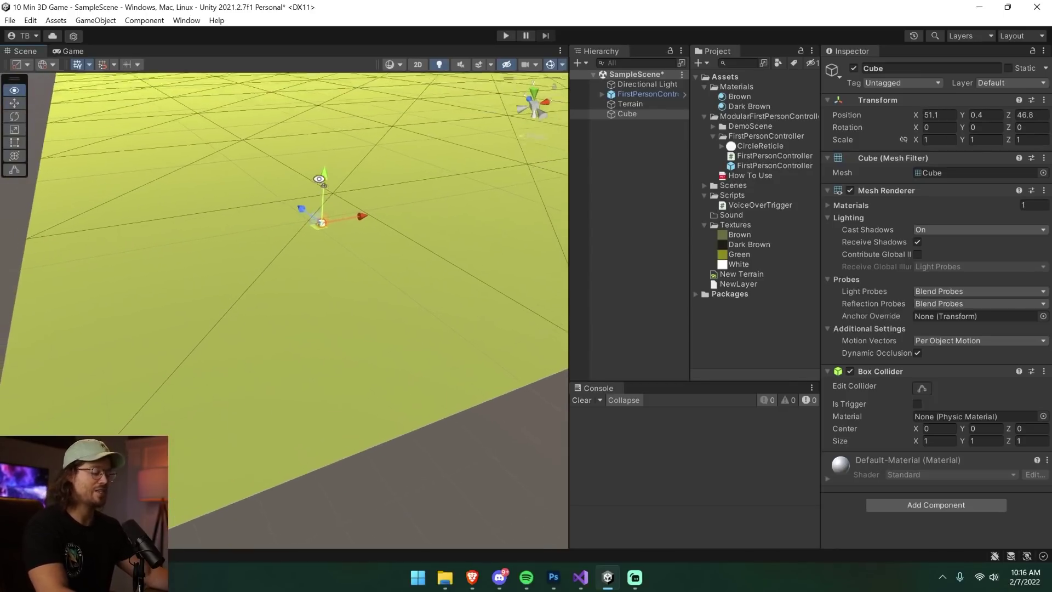
pyautogui.moveTo(325, 183); pyautogui.dragTo(358, 290, button='right')
pyautogui.press('s')
pyautogui.moveTo(359, 252); pyautogui.dragTo(301, 534, button='middle')
pyautogui.moveTo(270, 303); pyautogui.dragTo(88, 43)
pyautogui.moveTo(184, 109); pyautogui.dragTo(185, 117, button='middle')
pyautogui.press('f')
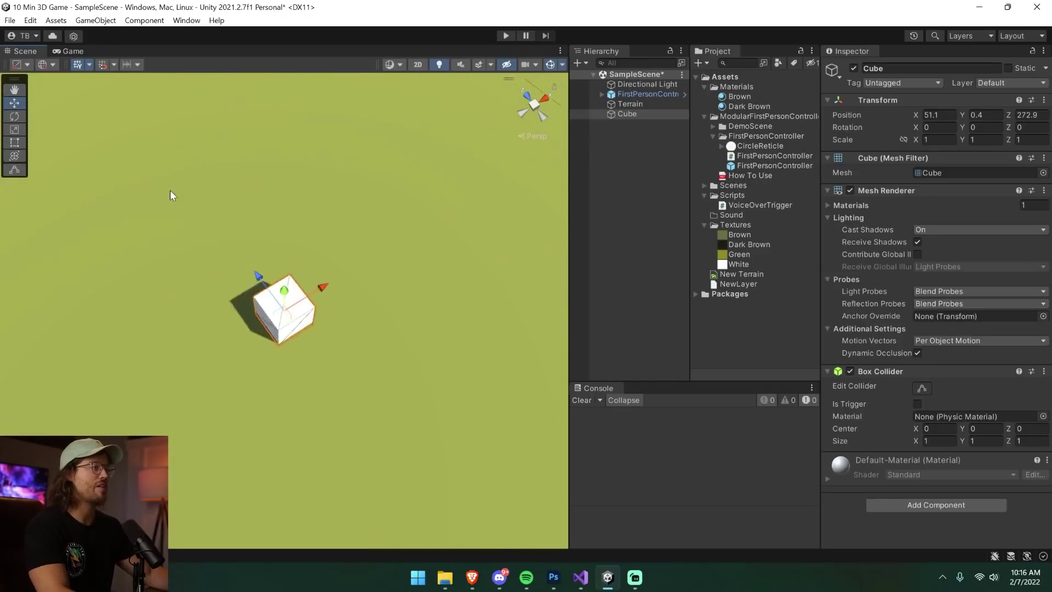
# Step: Move the cube toward the middle of the terrain, to about X 487.8 and Z 344.4
pyautogui.scroll(-3, 325, 304)
pyautogui.moveTo(378, 220); pyautogui.dragTo(118, 354, button='middle')
pyautogui.moveTo(322, 211); pyautogui.dragTo(294, 228)
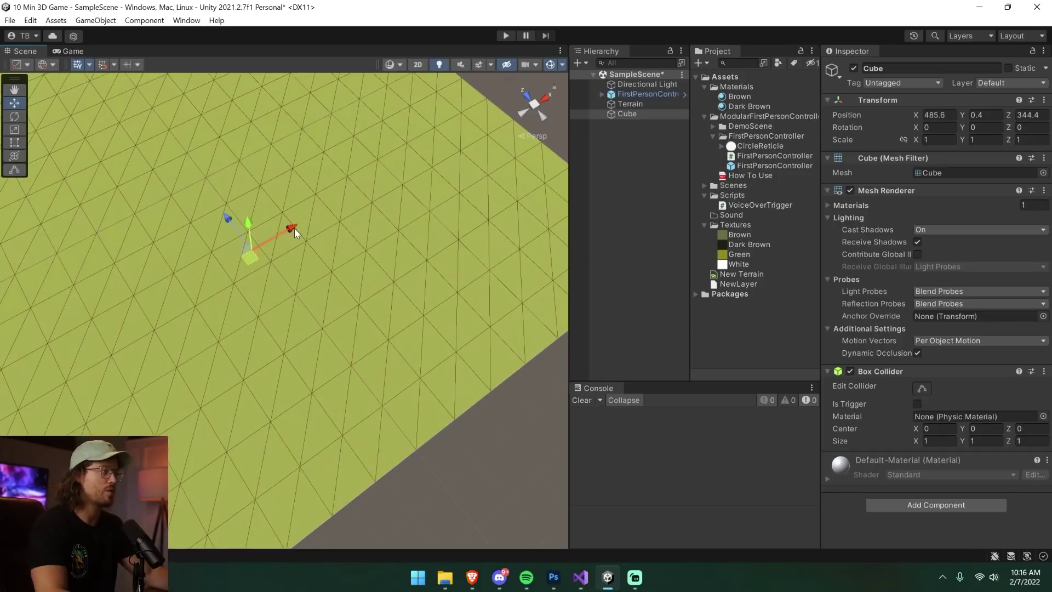
# Step: Copy the cube's Transform component and paste its values onto the FirstPersonController
pyautogui.rightClick(922, 104)
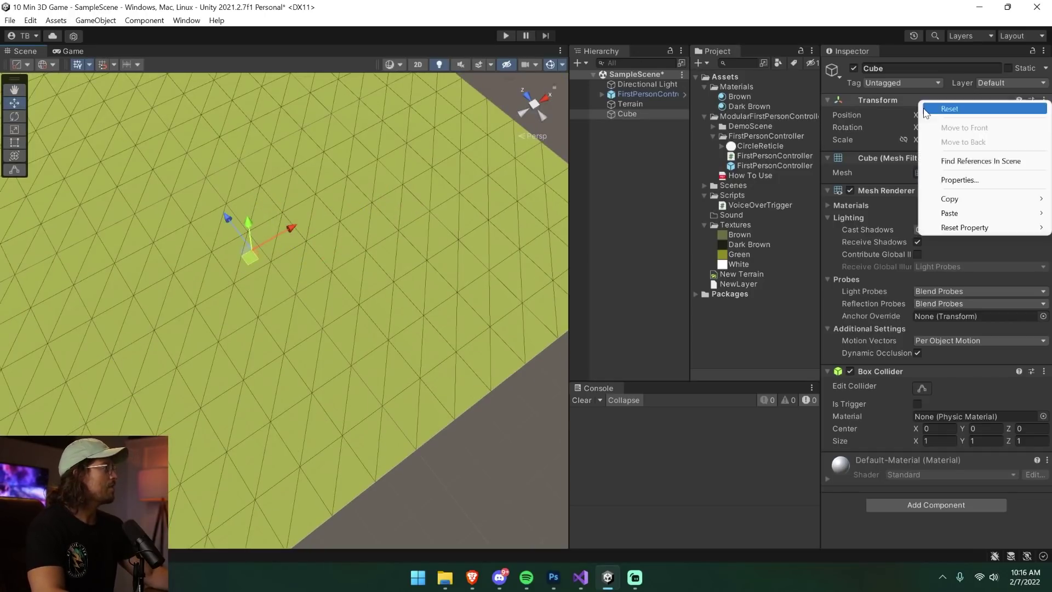
pyautogui.moveTo(979, 199)
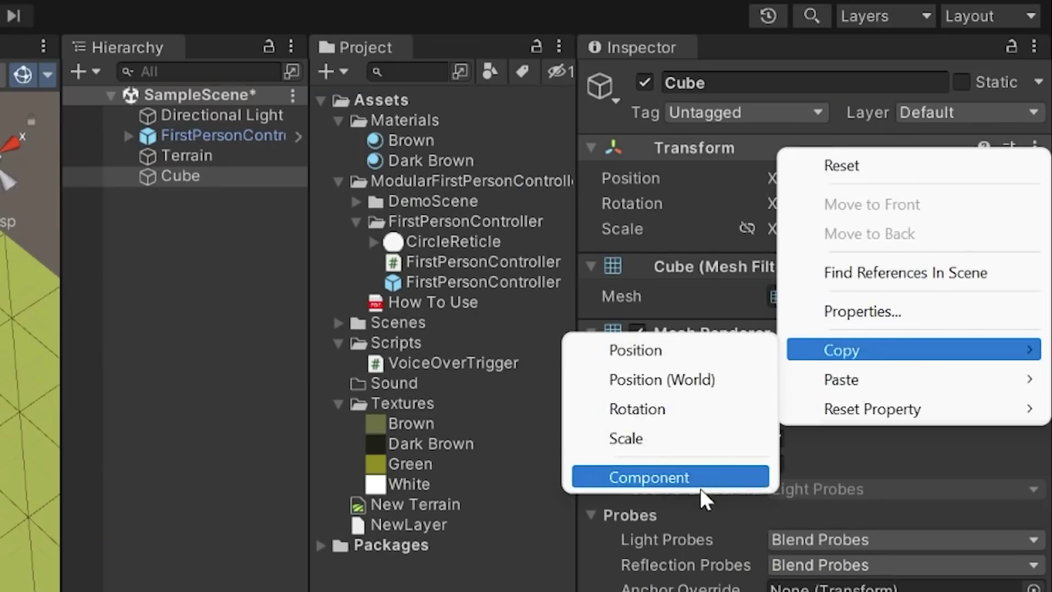
pyautogui.click(696, 476)
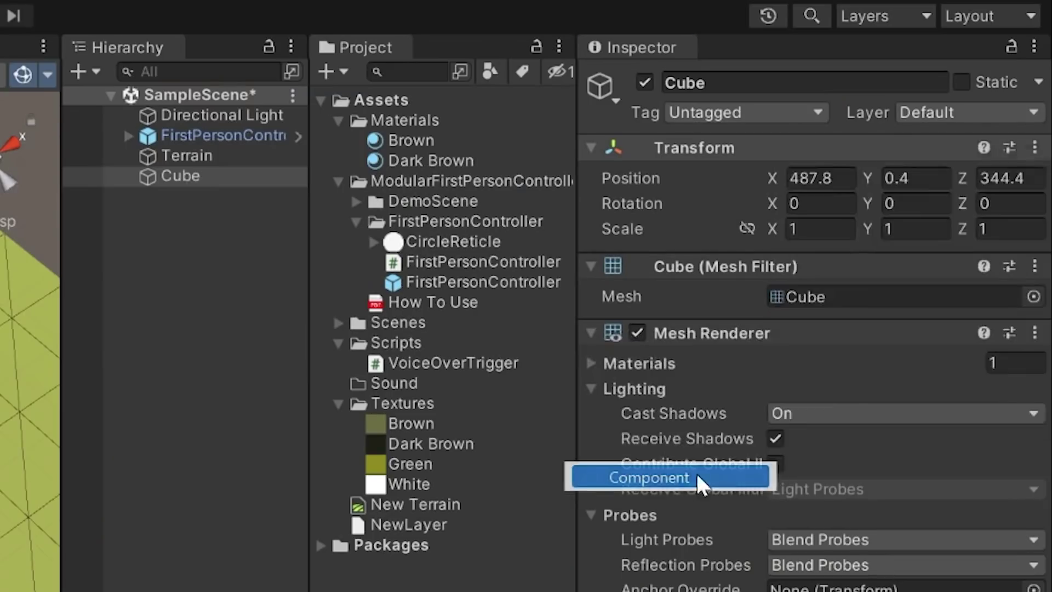
pyautogui.click(221, 117)
pyautogui.click(225, 135)
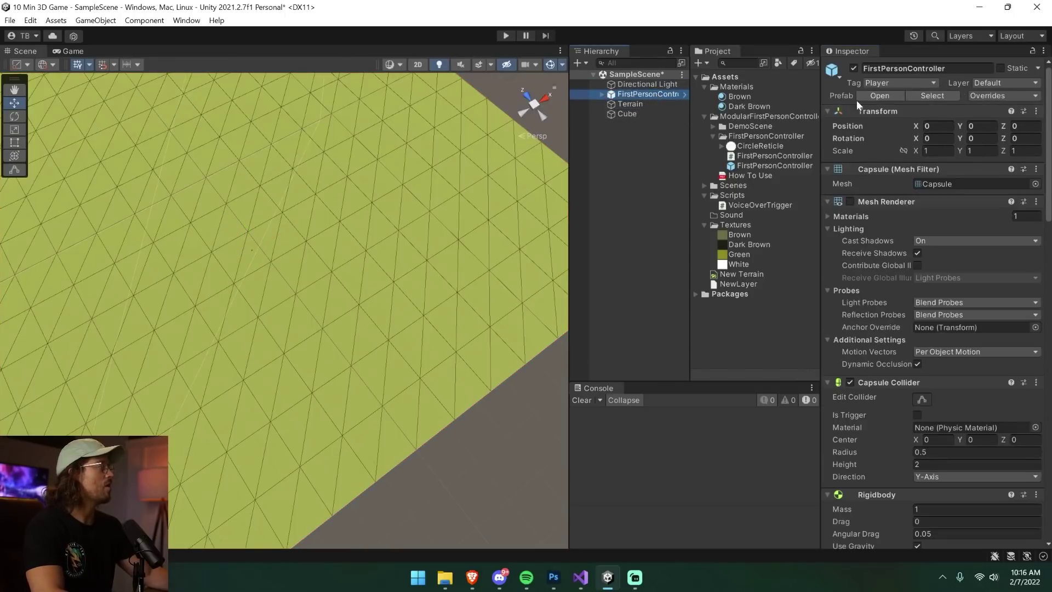
pyautogui.rightClick(889, 111)
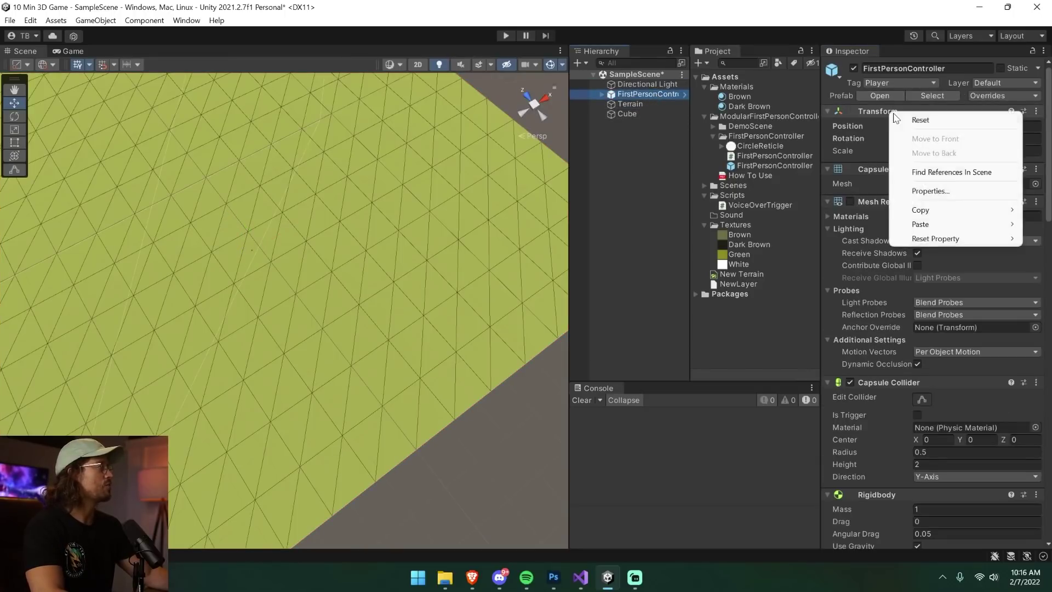
pyautogui.moveTo(954, 225)
pyautogui.click(852, 301)
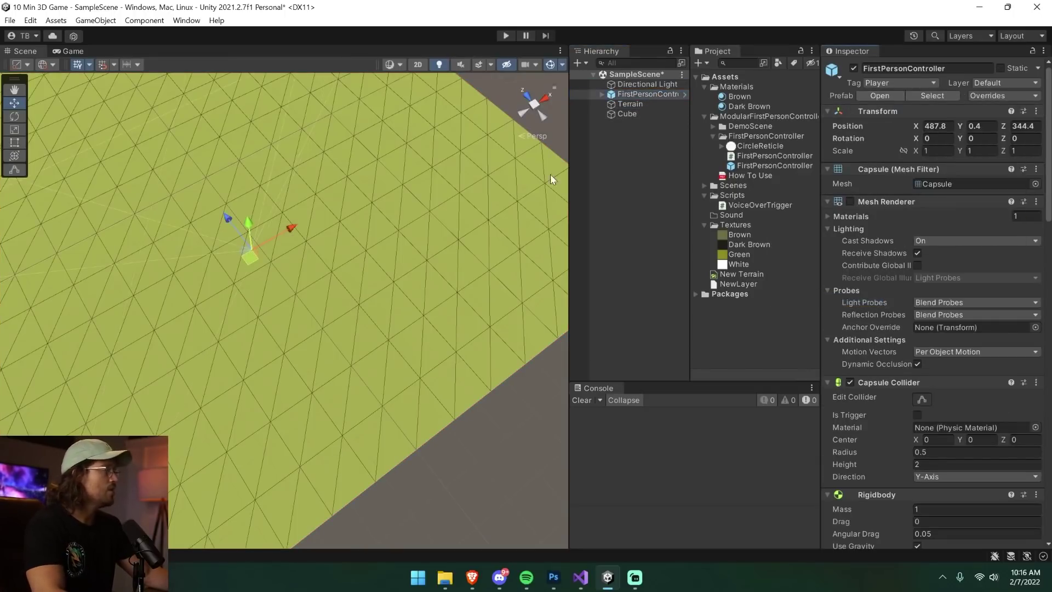
# Step: Move the cube off the FirstPersonController to a nearby spot at about X 491.27 and Z 347.5
pyautogui.moveTo(350, 293); pyautogui.dragTo(330, 263, button='right')
pyautogui.press('f')
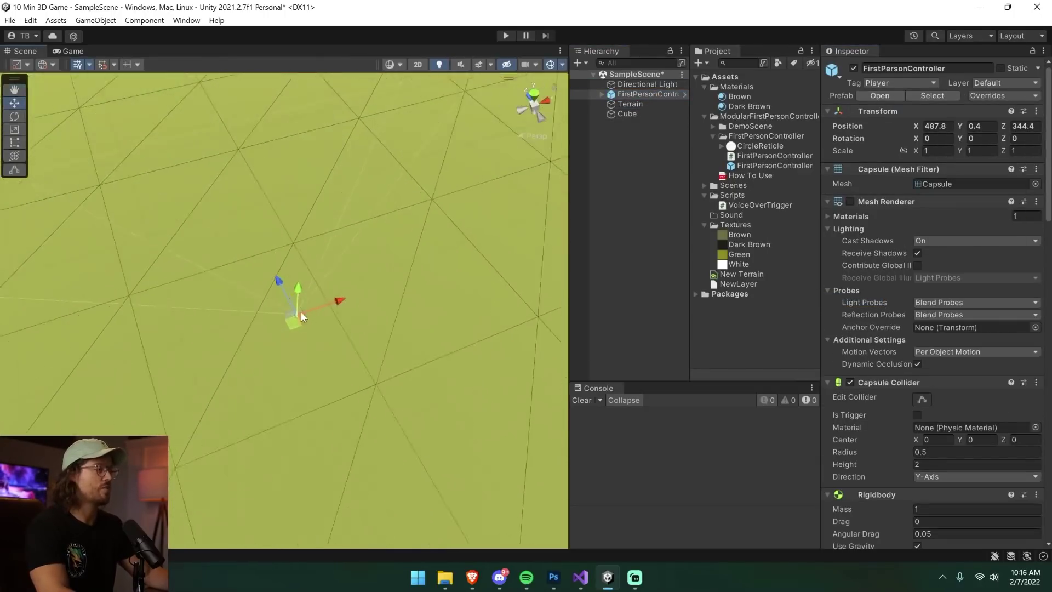
pyautogui.scroll(-10, 293, 327)
pyautogui.moveTo(293, 327); pyautogui.dragTo(346, 349, button='middle')
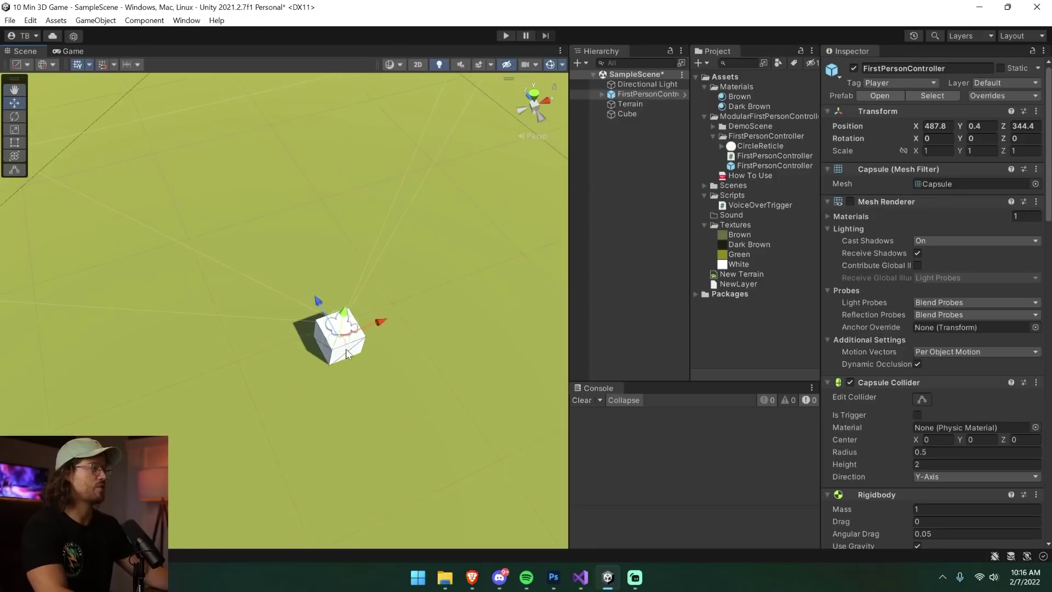
pyautogui.click(627, 114)
pyautogui.moveTo(381, 322); pyautogui.dragTo(430, 215)
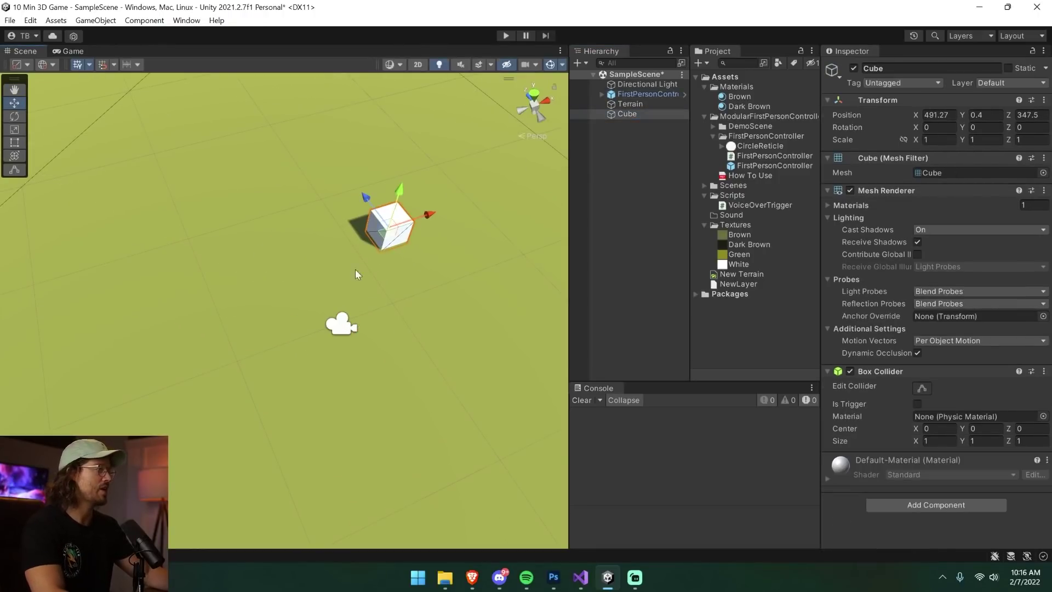
# Step: Select the terrain, activate Paint Terrain in Paint Texture mode, and select the existing green NewLayer
pyautogui.click(432, 330)
pyautogui.moveTo(427, 324); pyautogui.dragTo(372, 328, button='right')
pyautogui.scroll(-8, 366, 269)
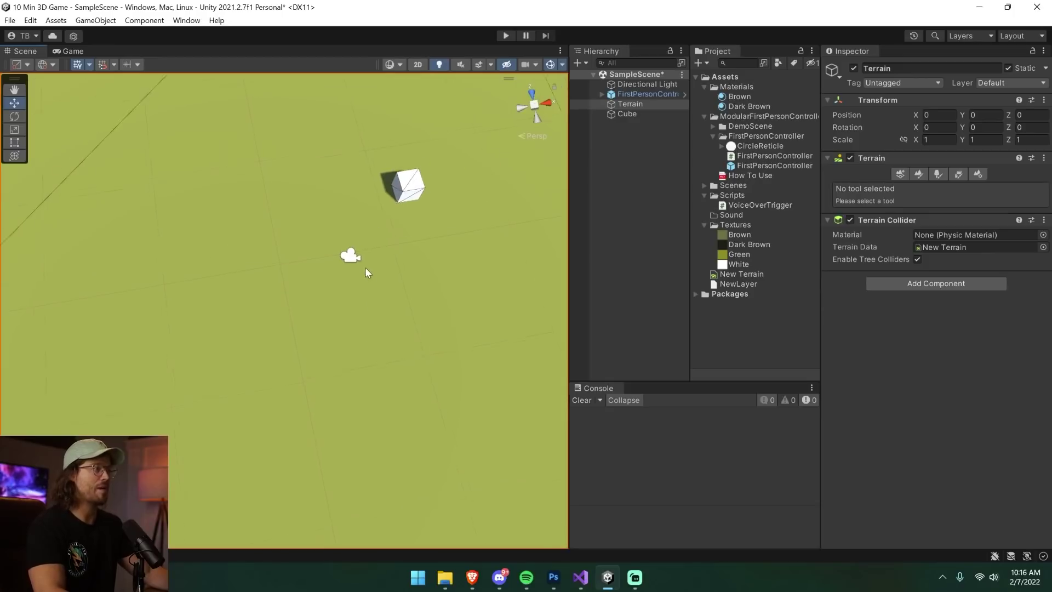
pyautogui.moveTo(363, 277); pyautogui.dragTo(354, 353, button='middle')
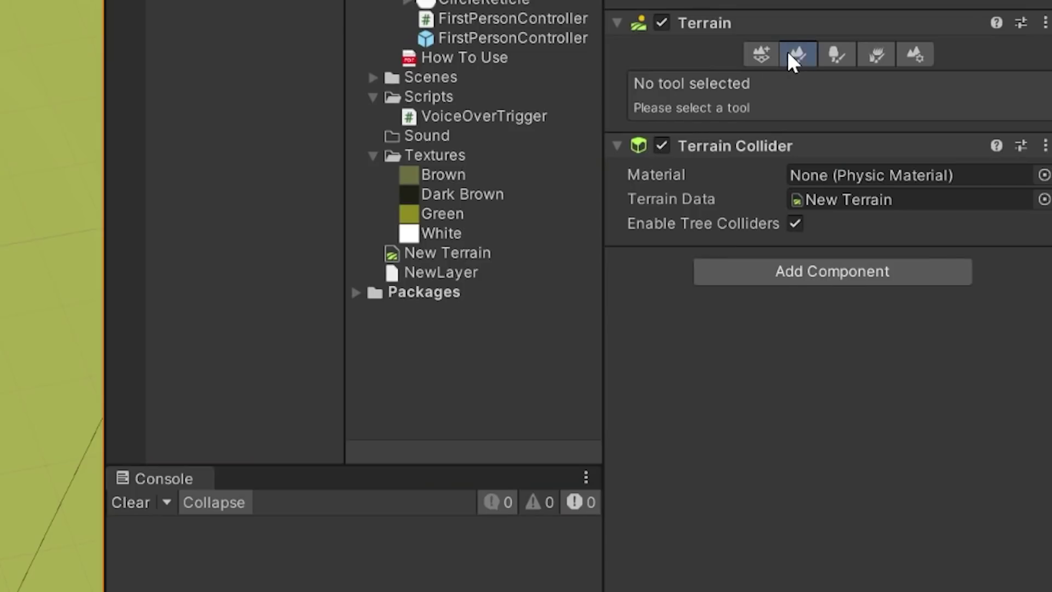
pyautogui.click(919, 173)
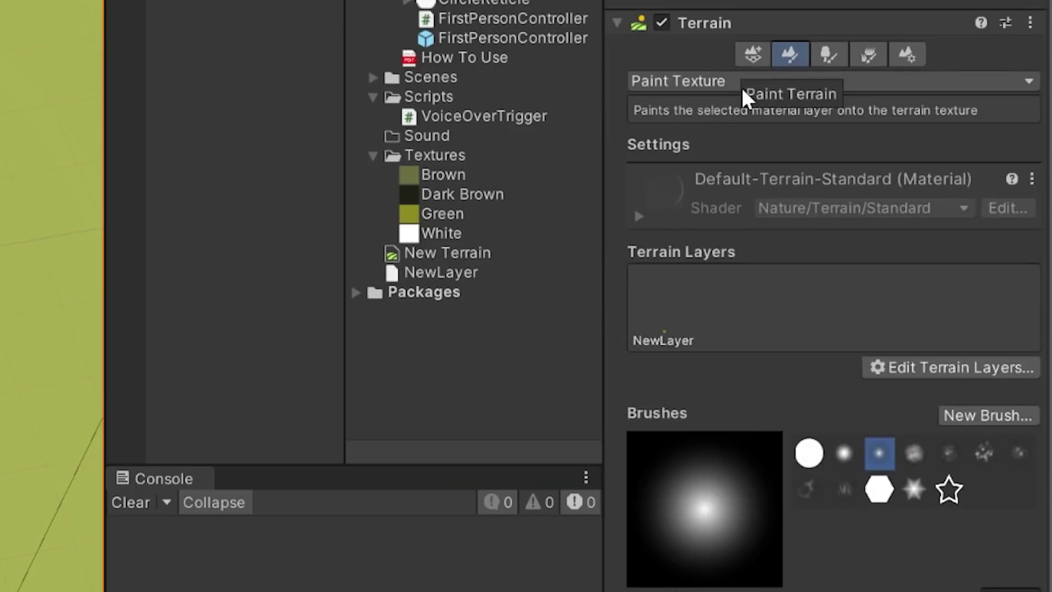
pyautogui.click(663, 331)
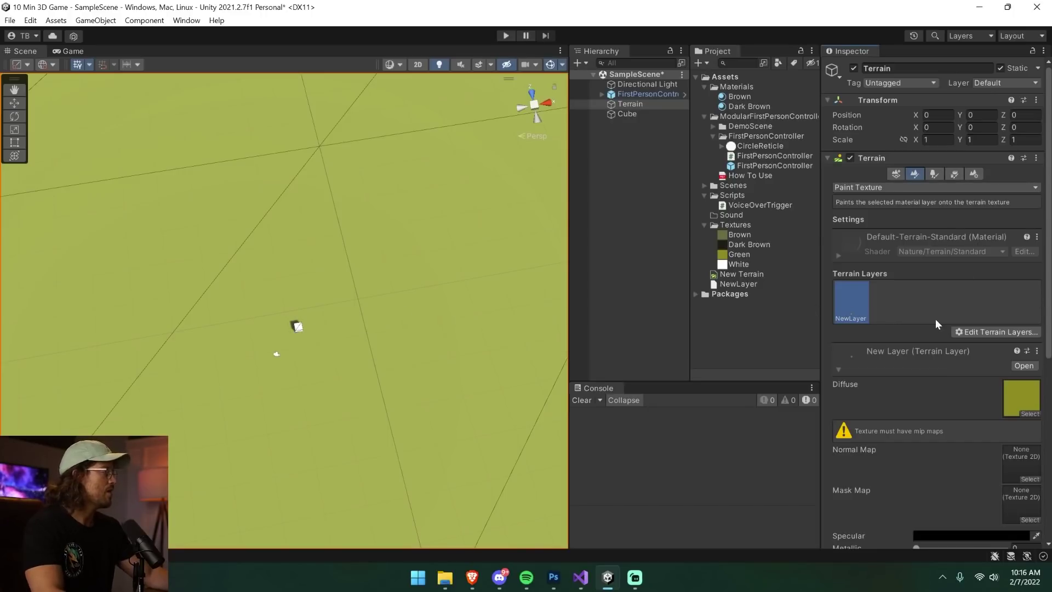
# Step: Create a second terrain layer using the Brown texture
pyautogui.click(990, 332)
pyautogui.click(1004, 337)
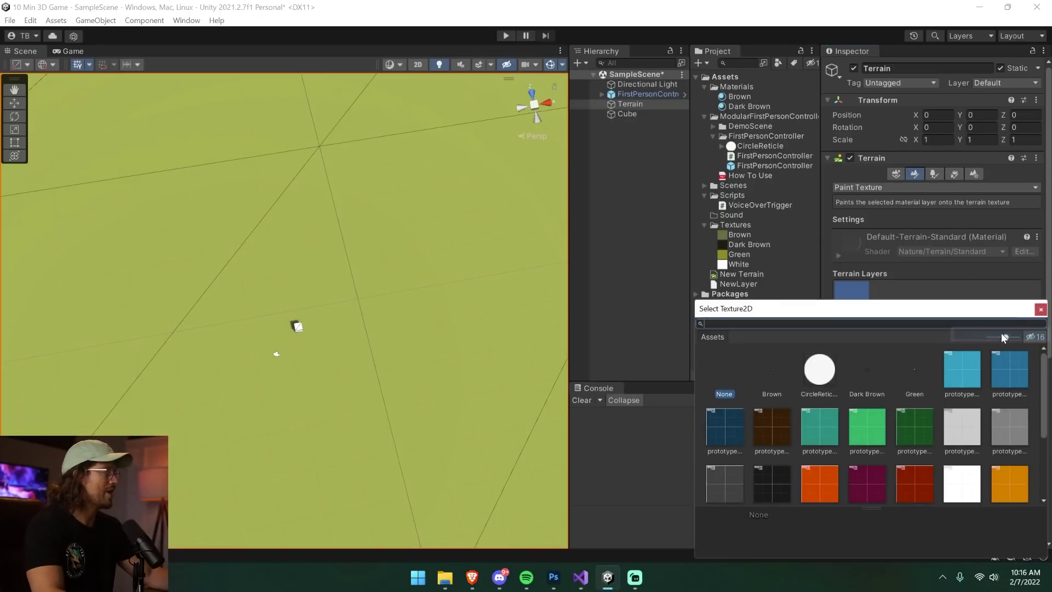
pyautogui.click(851, 301)
pyautogui.click(1001, 335)
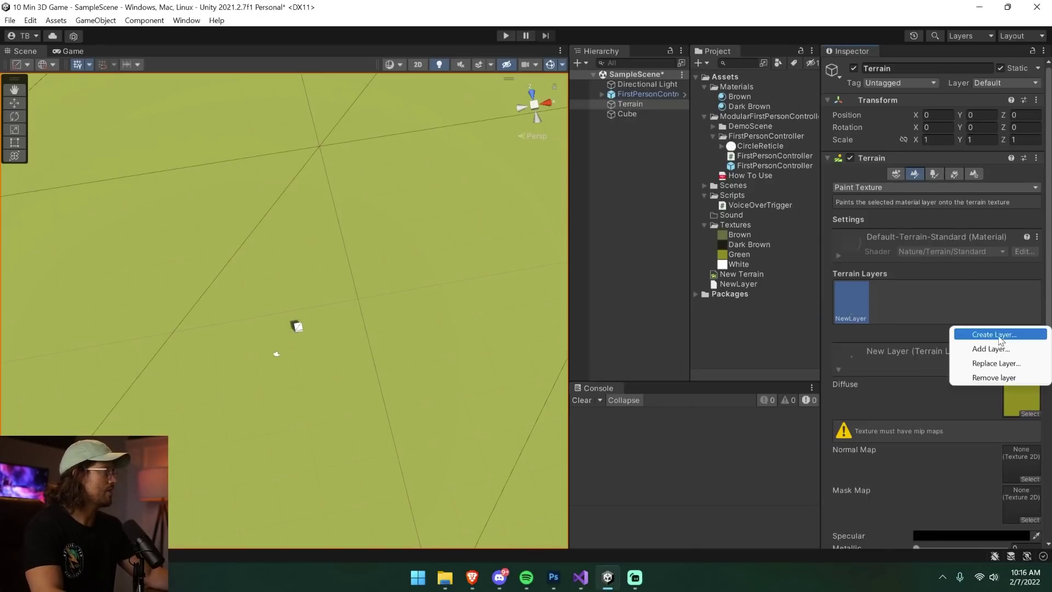
pyautogui.click(1000, 337)
pyautogui.click(779, 372)
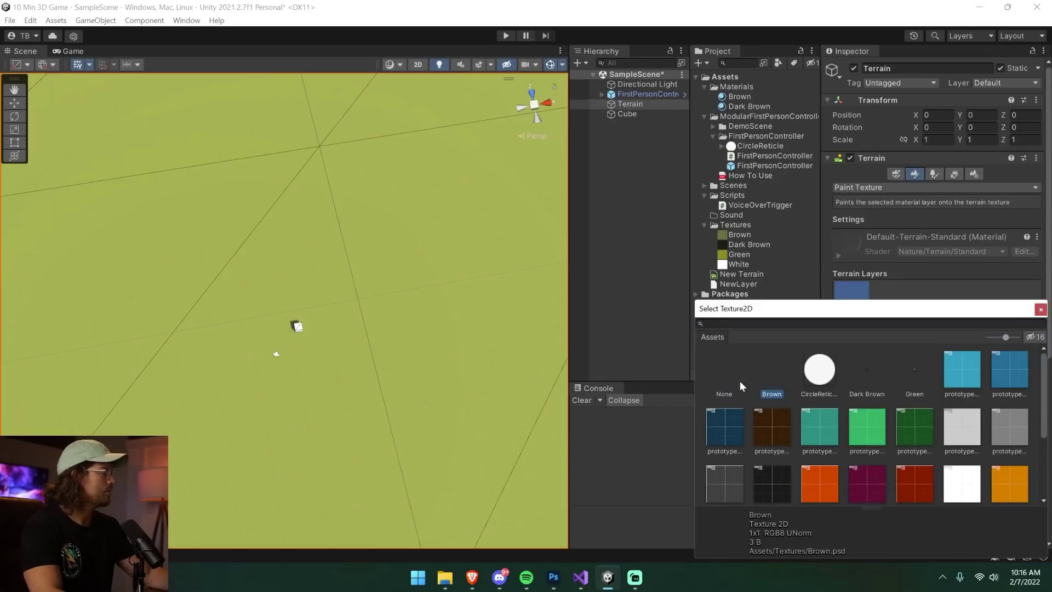
pyautogui.doubleClick(772, 372)
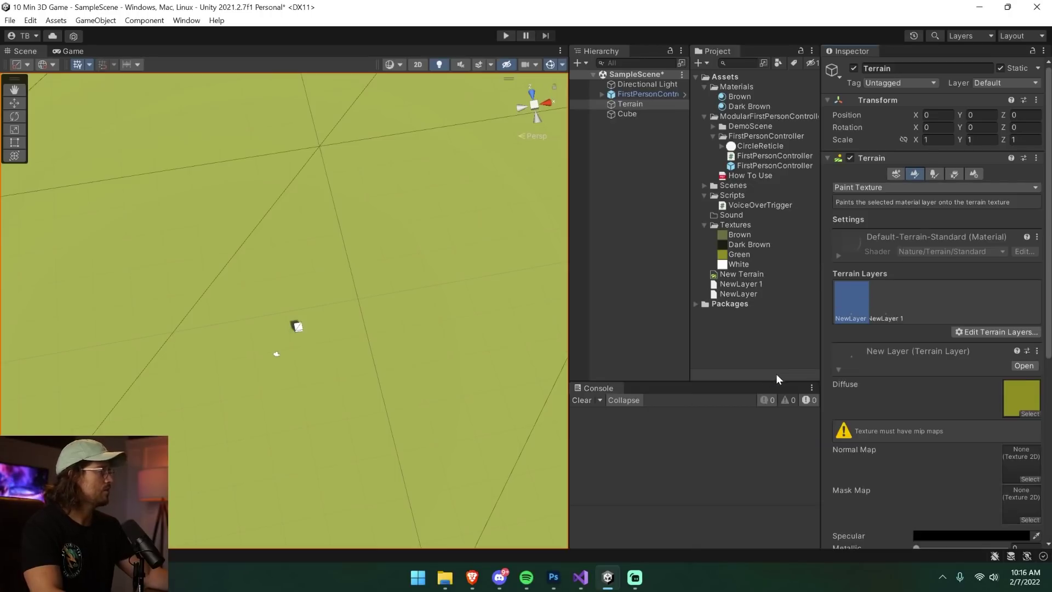
# Step: Select the brown layer and paint a narrow path across the grass, starting beside the cube
pyautogui.click(888, 312)
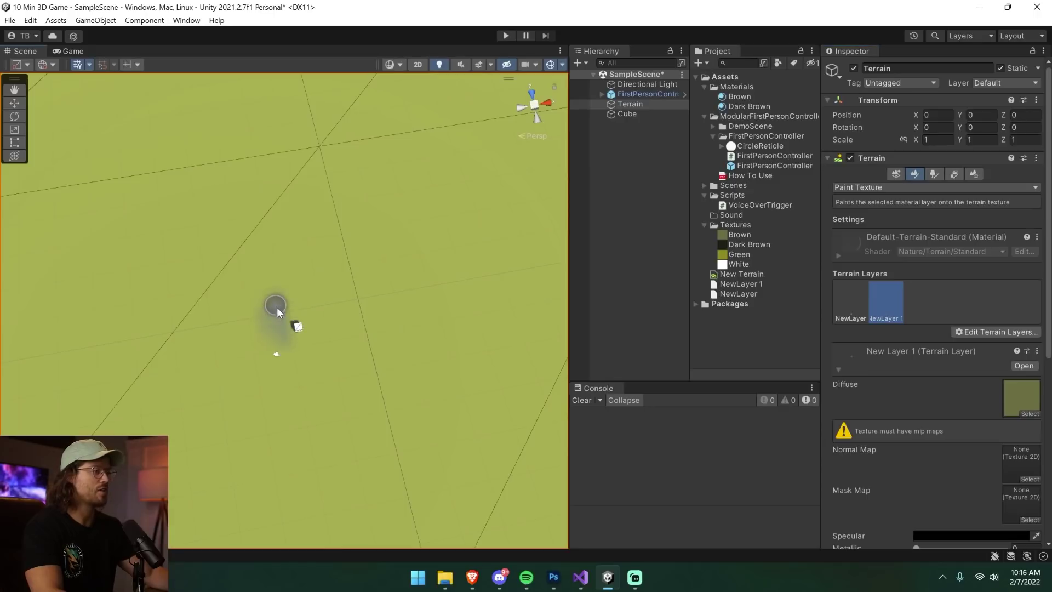
pyautogui.moveTo(276, 308)
pyautogui.mouseDown()
pyautogui.moveTo(296, 338)
pyautogui.moveTo(274, 271)
pyautogui.moveTo(280, 154)
pyautogui.mouseUp()
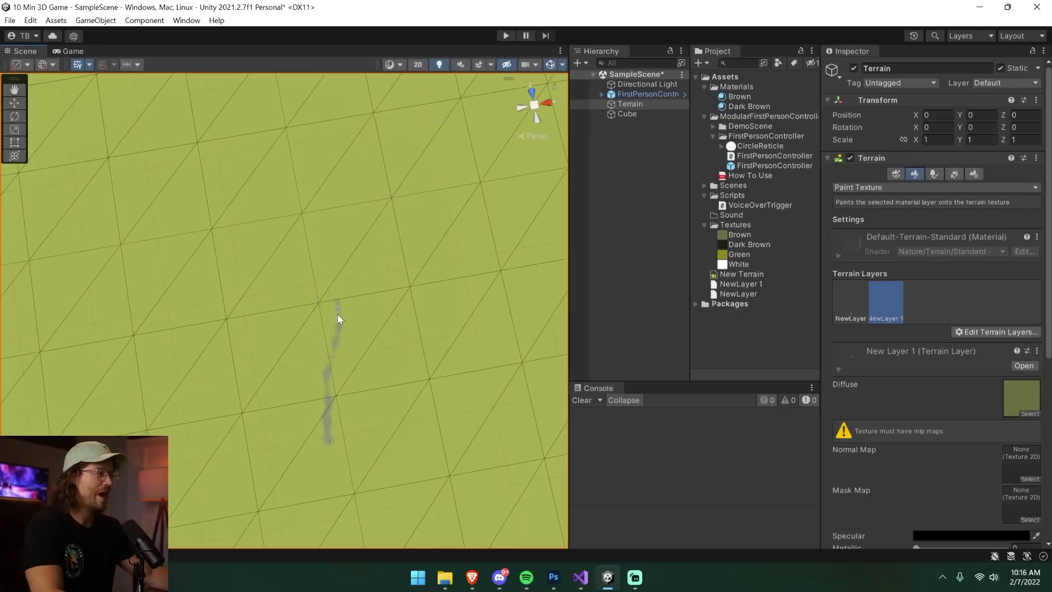
pyautogui.scroll(3, 337, 313)
pyautogui.scroll(3, 327, 360)
pyautogui.moveTo(327, 359); pyautogui.dragTo(391, 264, button='middle')
# Step: Choose the soft cloudy brush at size 29, reduce its opacity, and paint wide brown patches at the far ends of the forked path
pyautogui.scroll(-6, 936, 384)
pyautogui.moveTo(918, 480); pyautogui.dragTo(926, 479)
pyautogui.click(980, 407)
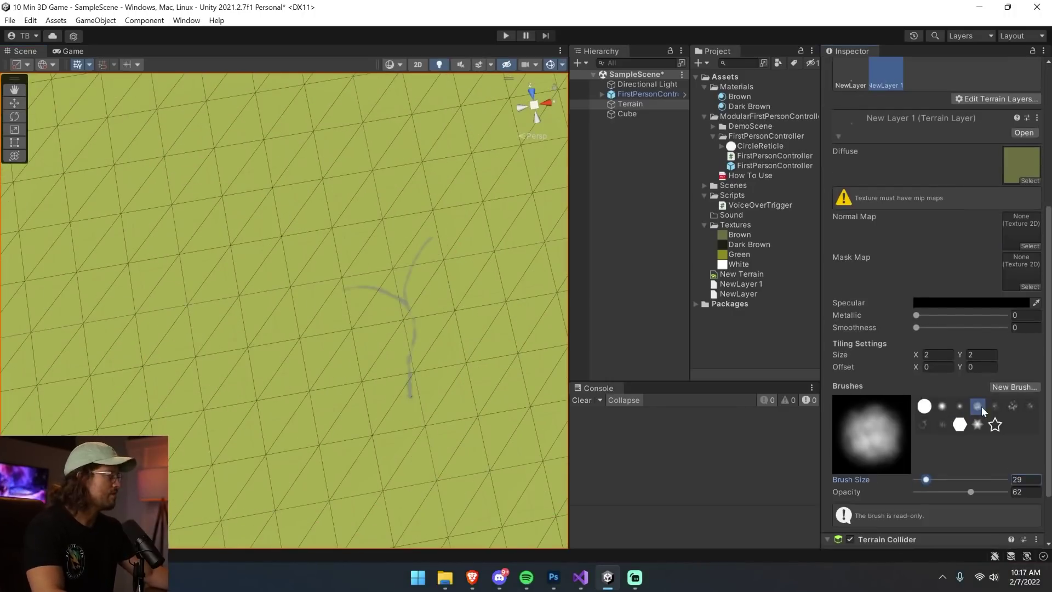
pyautogui.moveTo(338, 293); pyautogui.dragTo(334, 289)
pyautogui.moveTo(970, 492); pyautogui.dragTo(936, 494)
pyautogui.moveTo(439, 229); pyautogui.dragTo(446, 226)
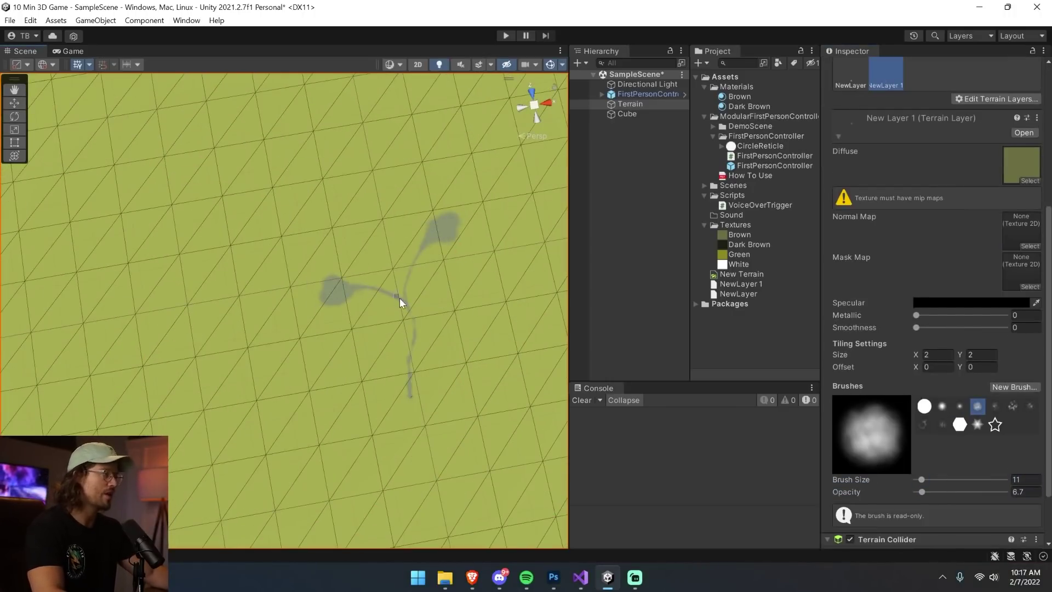
pyautogui.moveTo(412, 317); pyautogui.dragTo(266, 355, button='middle')
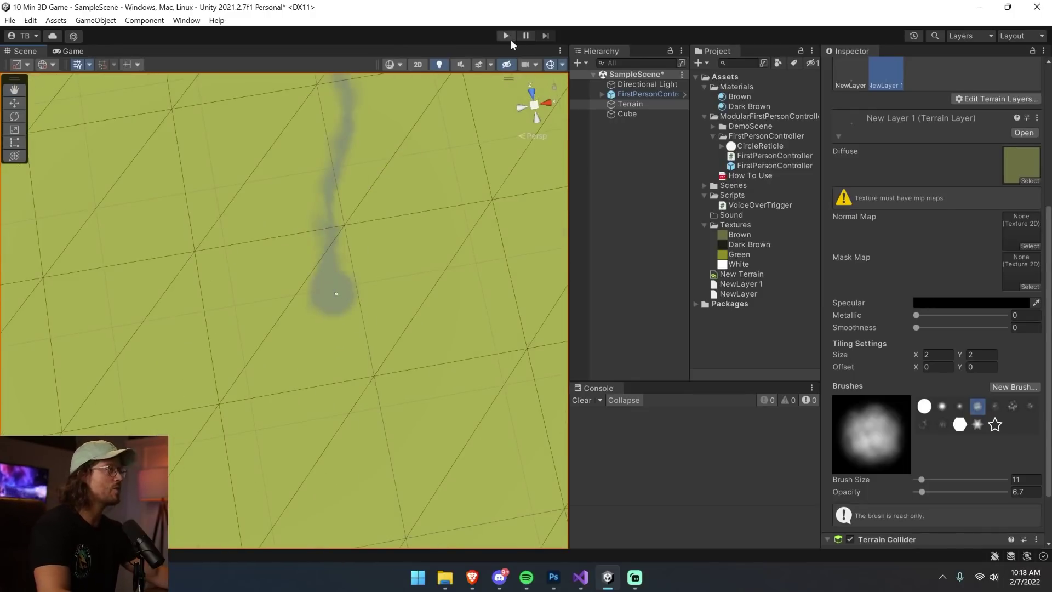
# Step: Play-test the game by walking forward along the brown path, and stop the play session
pyautogui.click(506, 36)
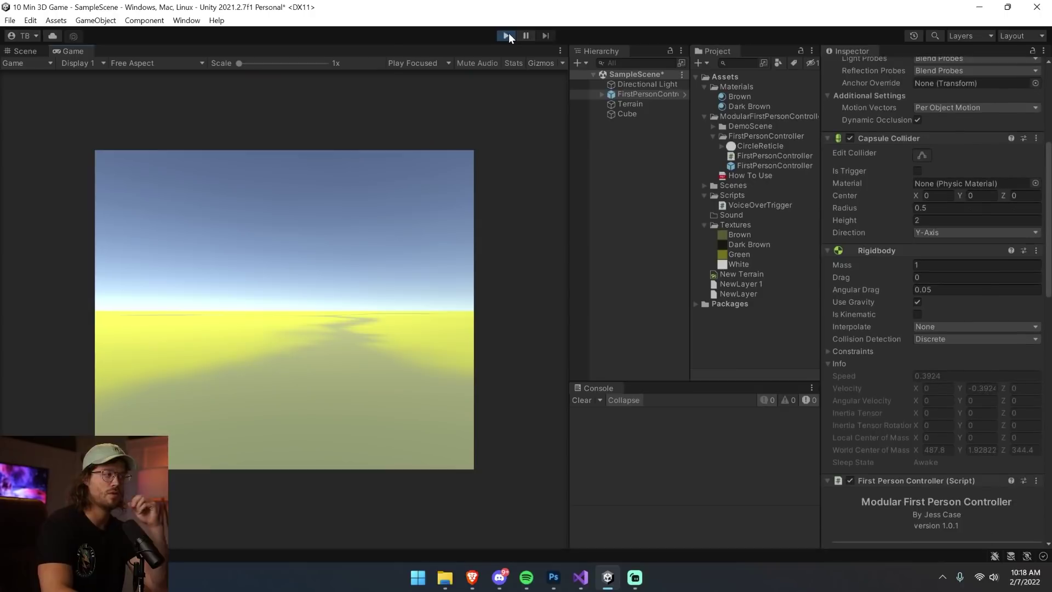
pyautogui.press('w')
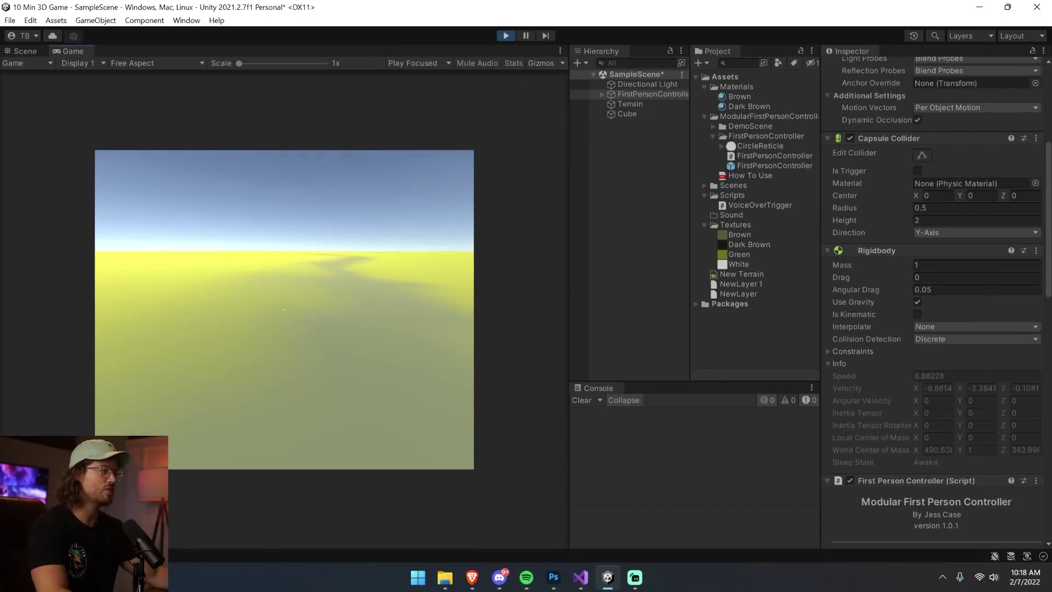
pyautogui.hotkey('ctrl', 'p')
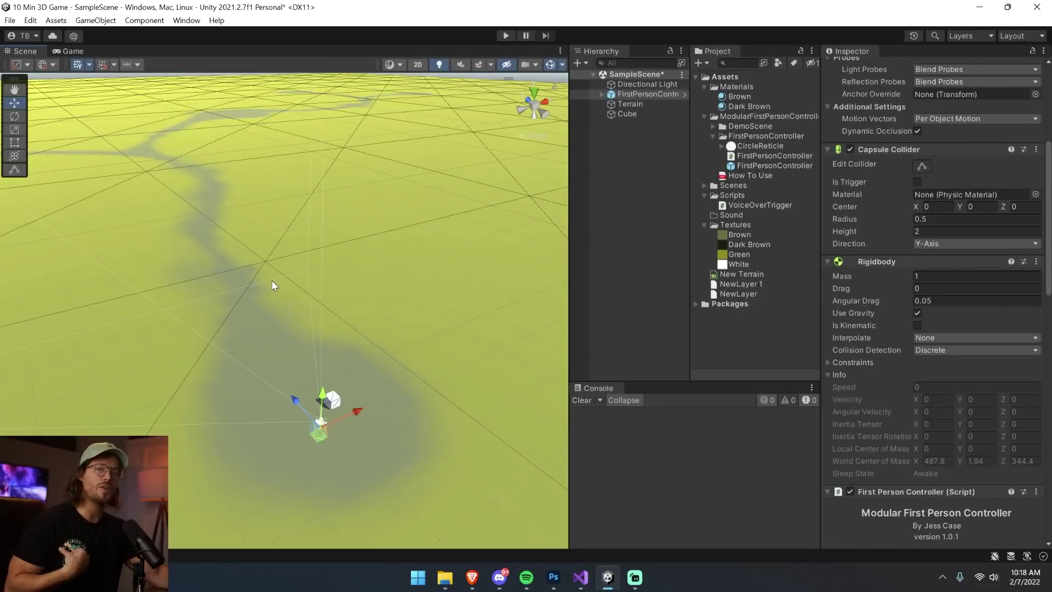
# Step: Select the PlayerCamera nested under the first-person controller's Joint and set its Clear Flags to Solid Color
pyautogui.moveTo(270, 283); pyautogui.dragTo(258, 247, button='right')
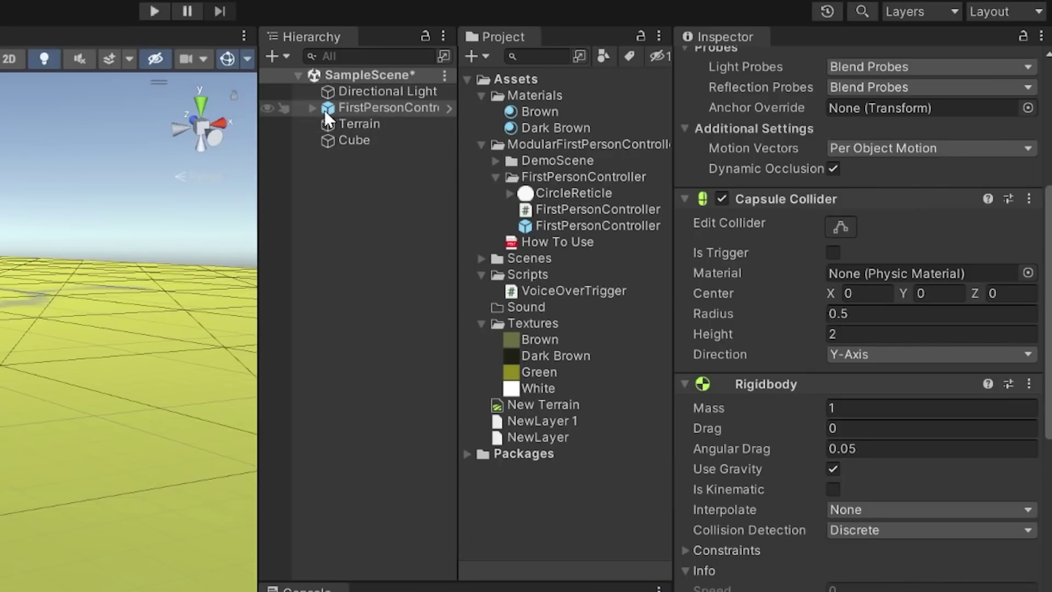
pyautogui.click(602, 93)
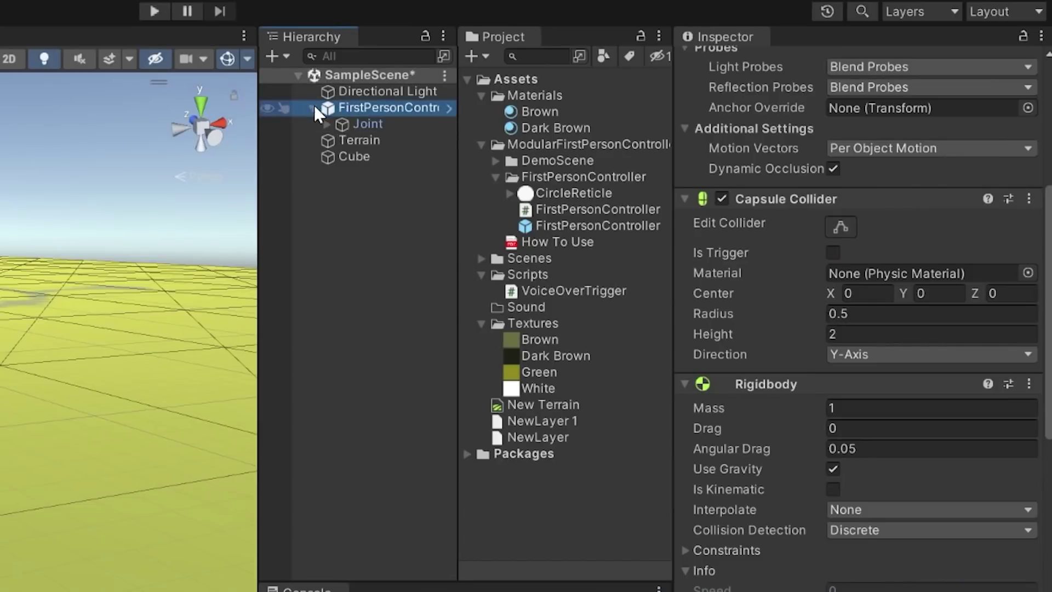
pyautogui.click(624, 103)
pyautogui.click(326, 124)
pyautogui.click(292, 140)
pyautogui.click(340, 140)
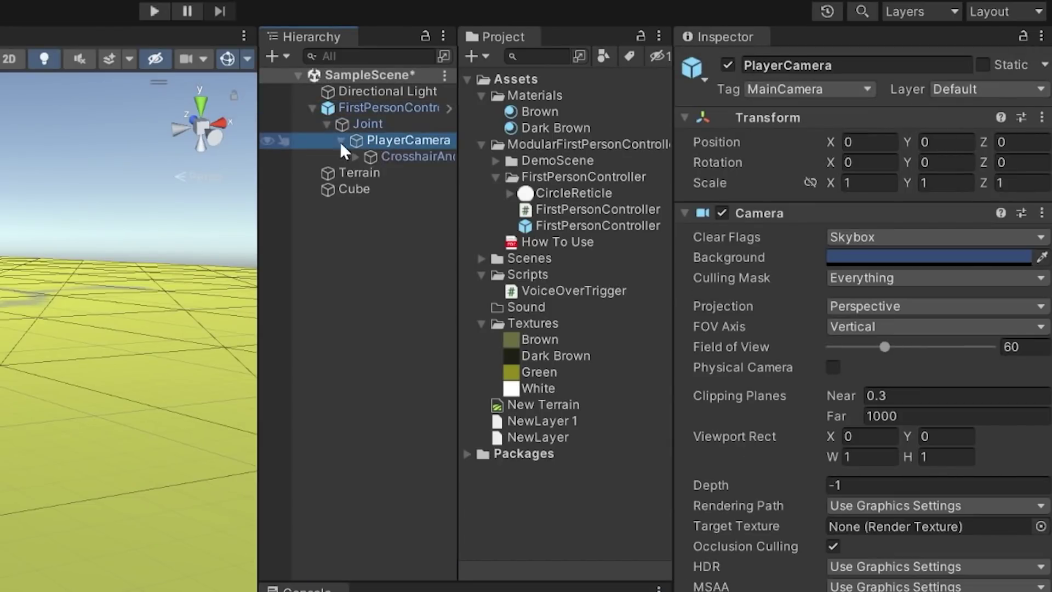
pyautogui.click(961, 255)
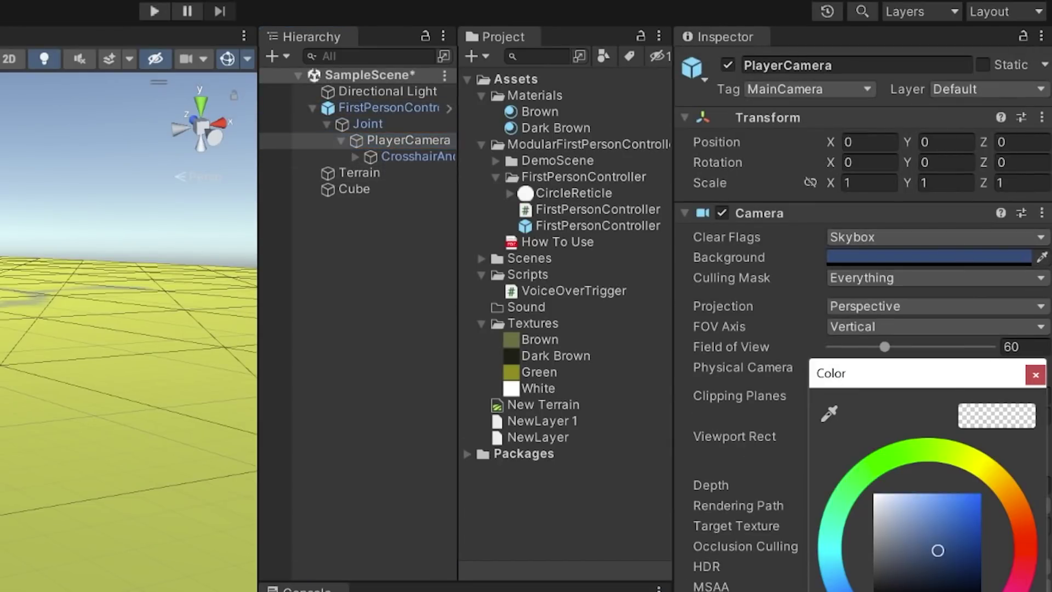
pyautogui.moveTo(942, 378); pyautogui.dragTo(850, 319)
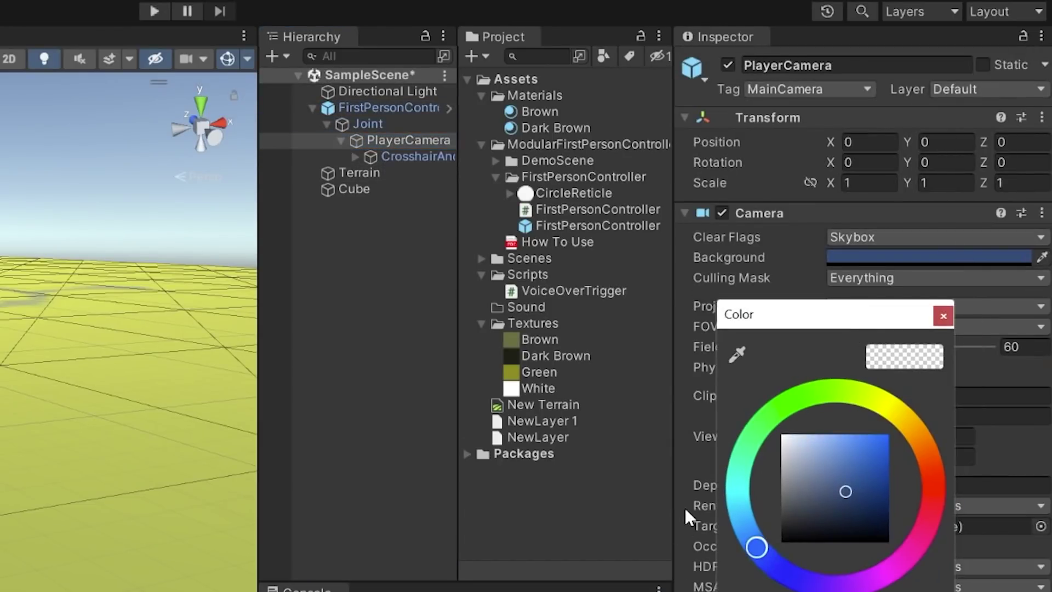
pyautogui.click(910, 235)
pyautogui.click(901, 285)
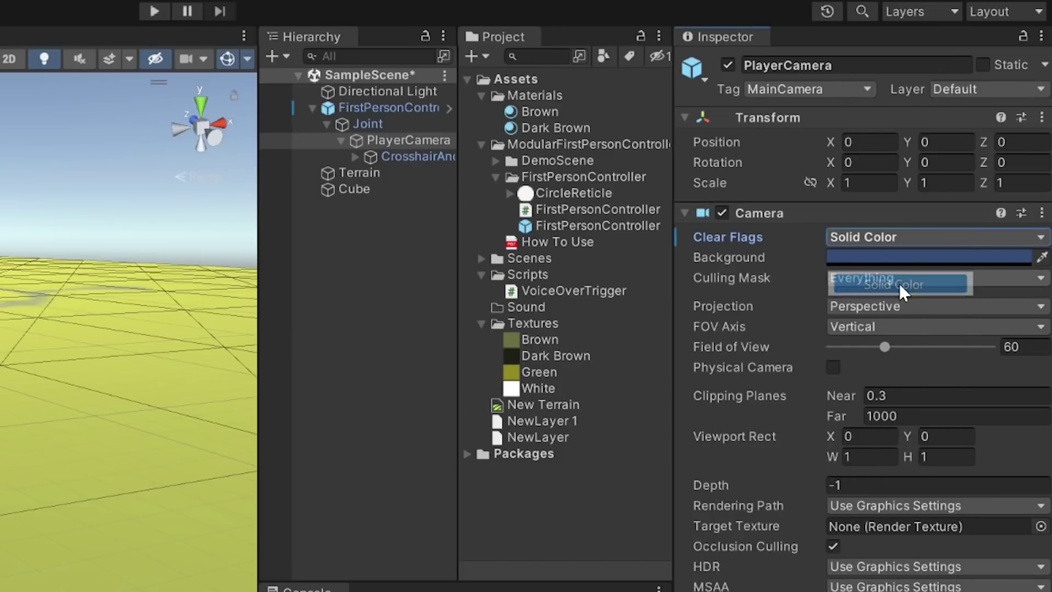
# Step: Set the camera's background colour to a muted grey-green, hex 688079
pyautogui.click(887, 258)
pyautogui.moveTo(930, 421); pyautogui.dragTo(894, 417)
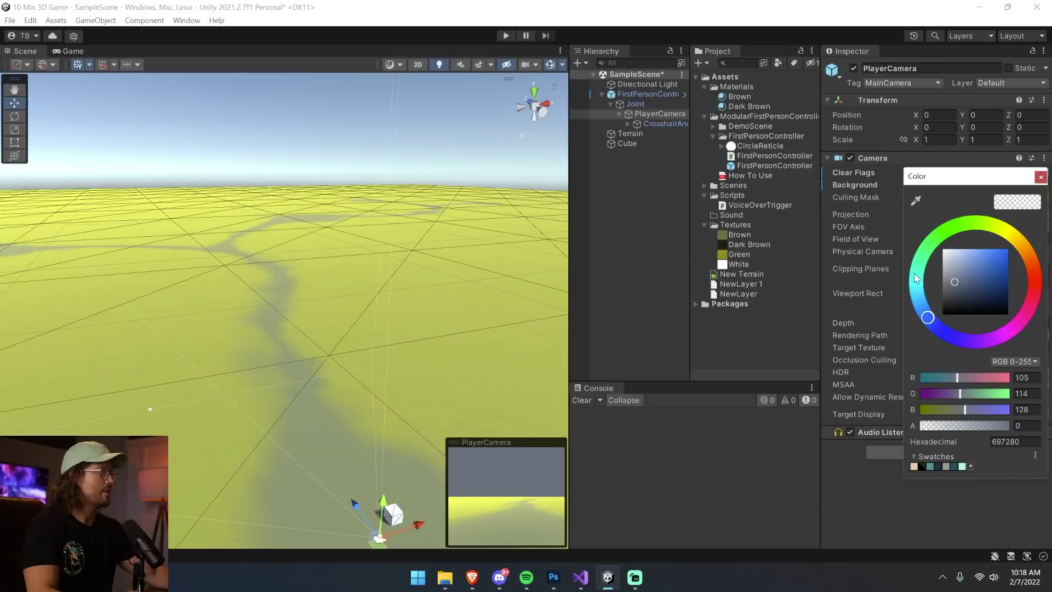
pyautogui.moveTo(829, 404); pyautogui.dragTo(827, 388)
# Step: Hide the skybox in the Scene view and raise the camera background colour's alpha to 255
pyautogui.click(489, 64)
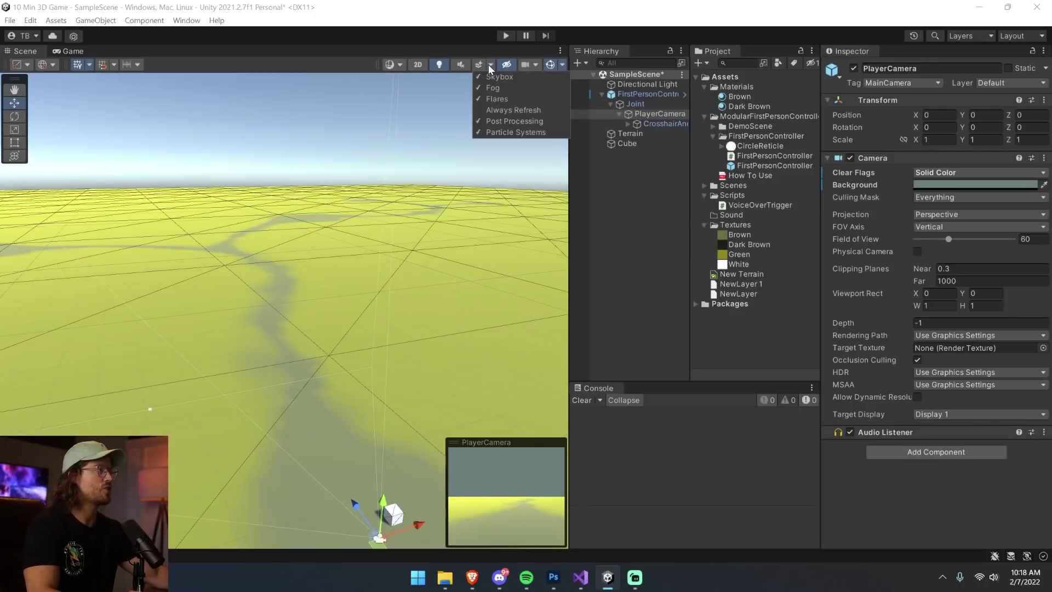
pyautogui.click(500, 77)
pyautogui.click(980, 185)
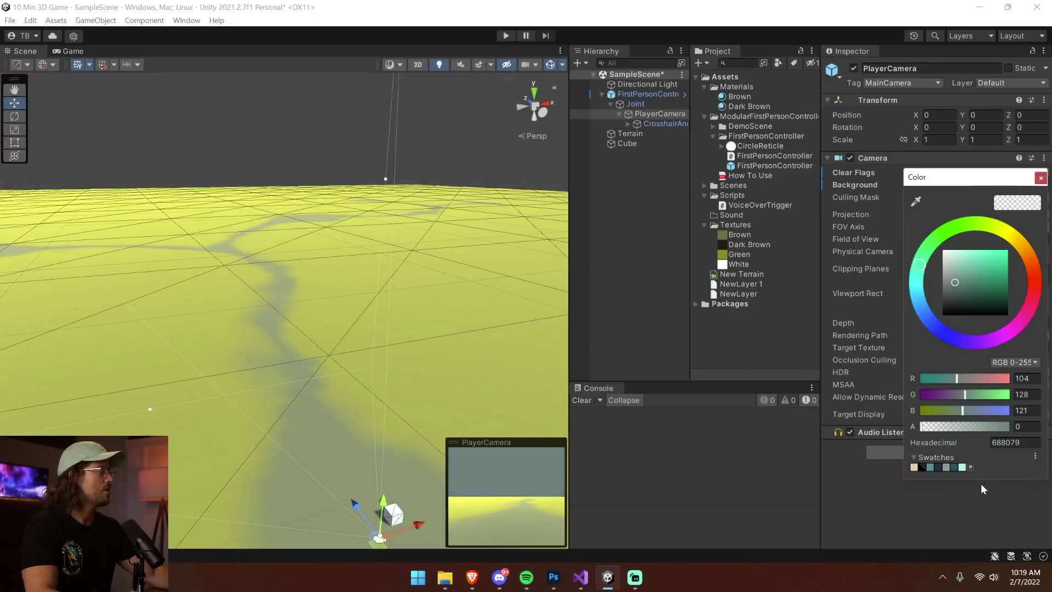
pyautogui.moveTo(939, 427); pyautogui.dragTo(998, 426)
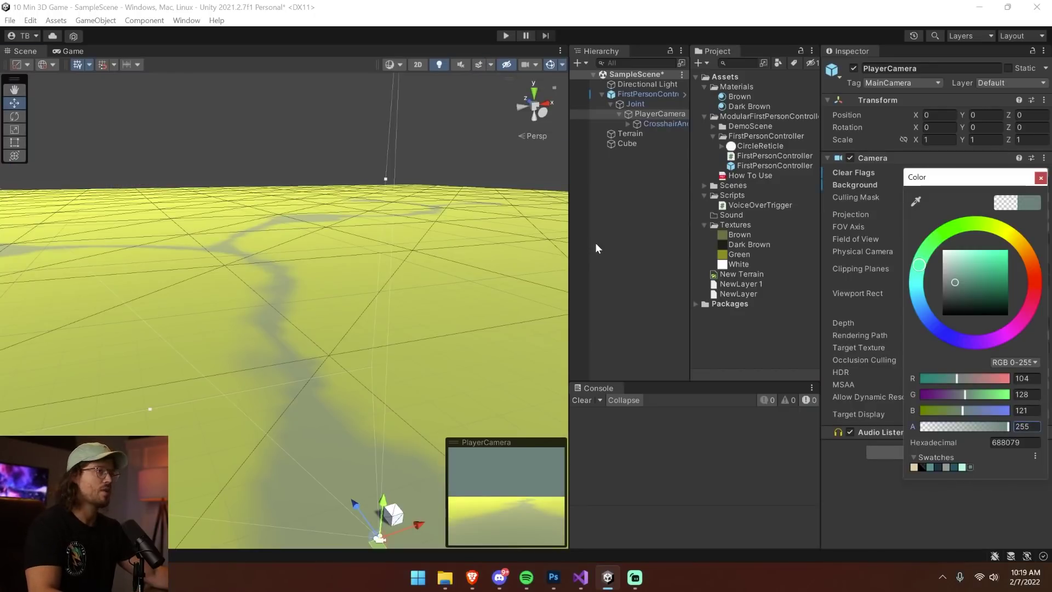
# Step: Change the camera's background colour to a light teal, hex 91BAB4, while previewing it in the Game view
pyautogui.click(70, 51)
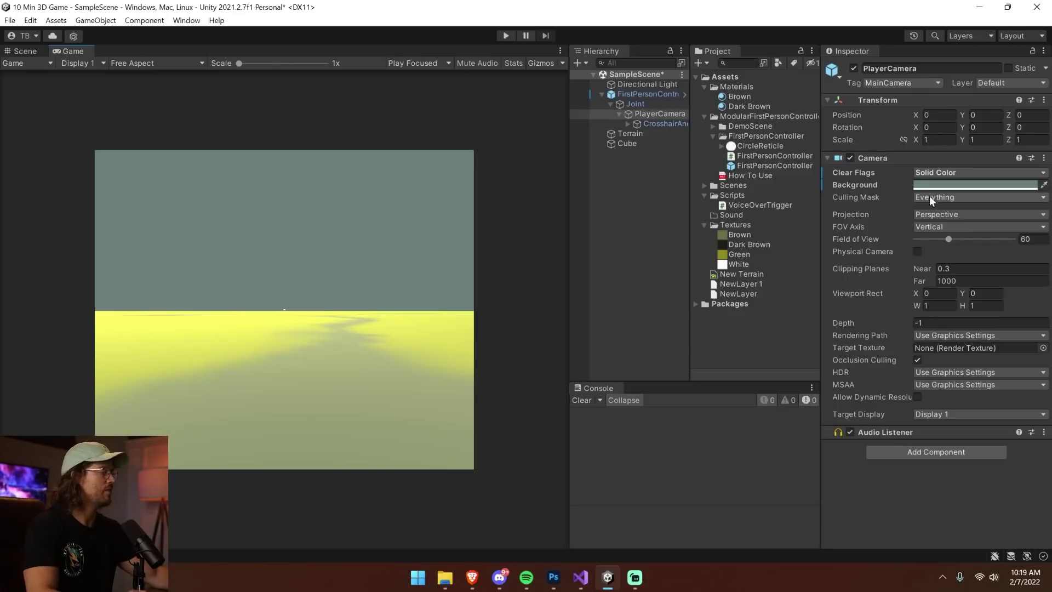
pyautogui.click(945, 187)
pyautogui.moveTo(914, 269)
pyautogui.mouseDown()
pyautogui.moveTo(918, 292)
pyautogui.moveTo(945, 262)
pyautogui.moveTo(957, 267)
pyautogui.mouseUp()
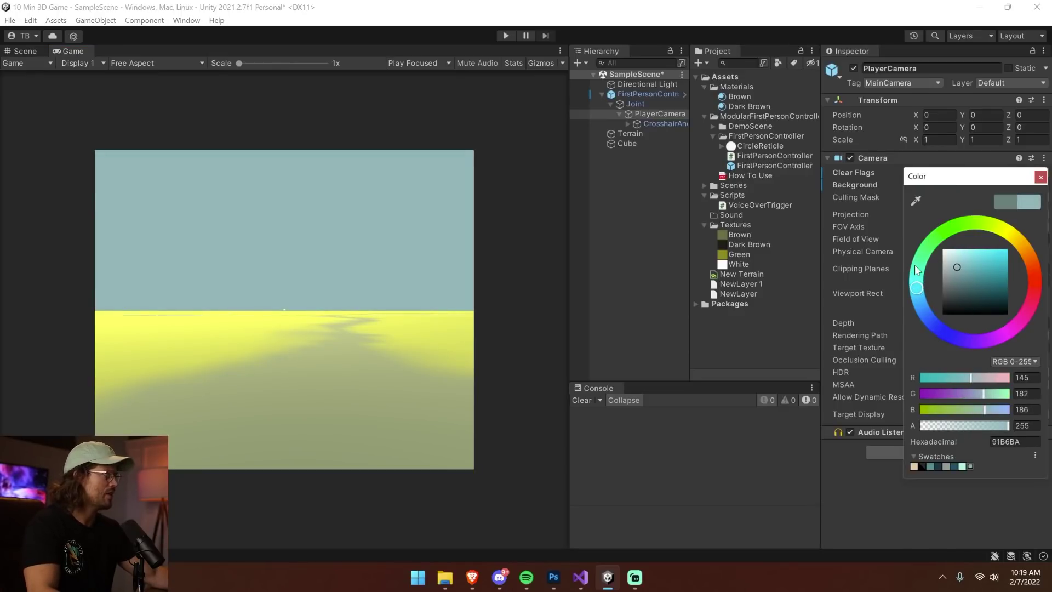
pyautogui.click(916, 277)
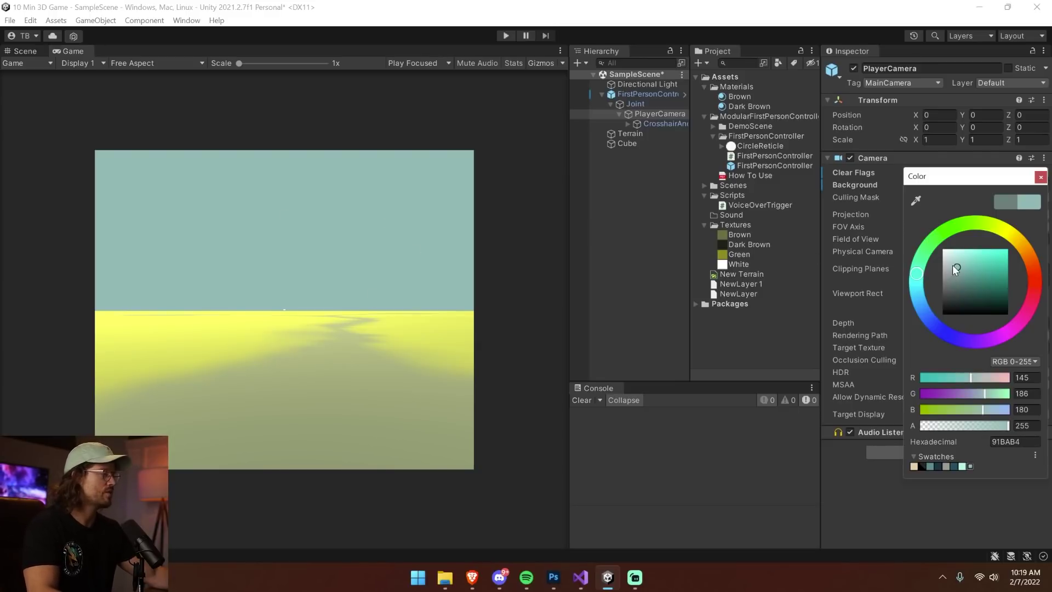
pyautogui.click(1041, 176)
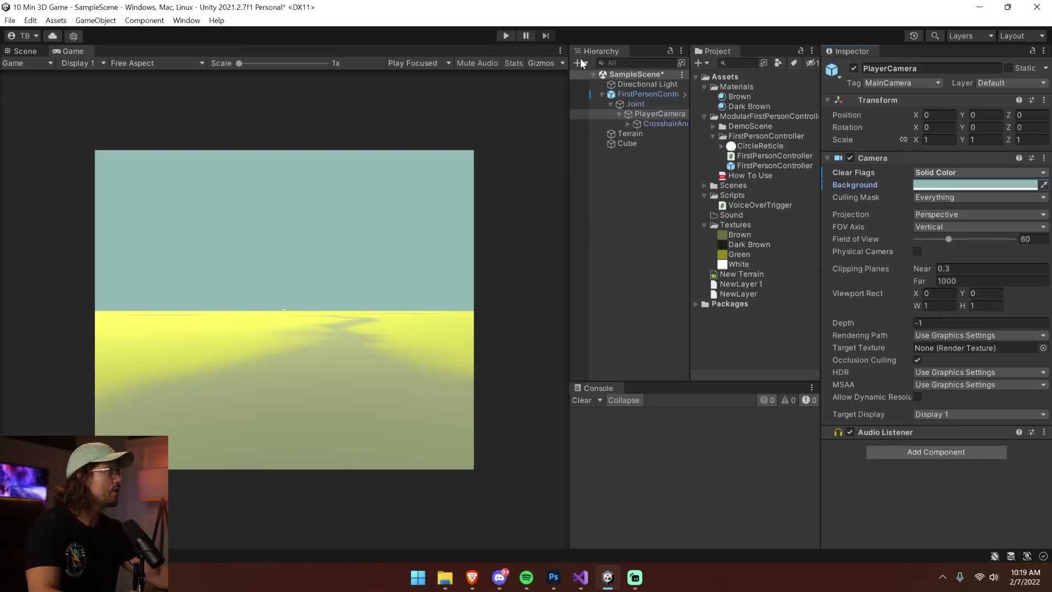
# Step: Open the Lighting window's Environment settings and dock the window beside the Inspector
pyautogui.click(186, 20)
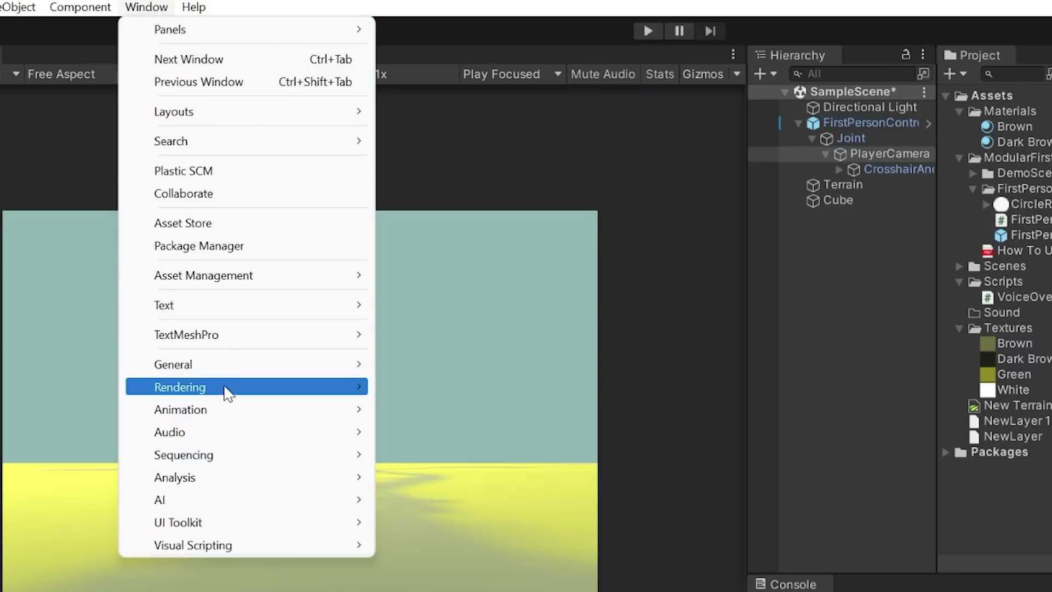
pyautogui.moveTo(239, 263)
pyautogui.click(422, 387)
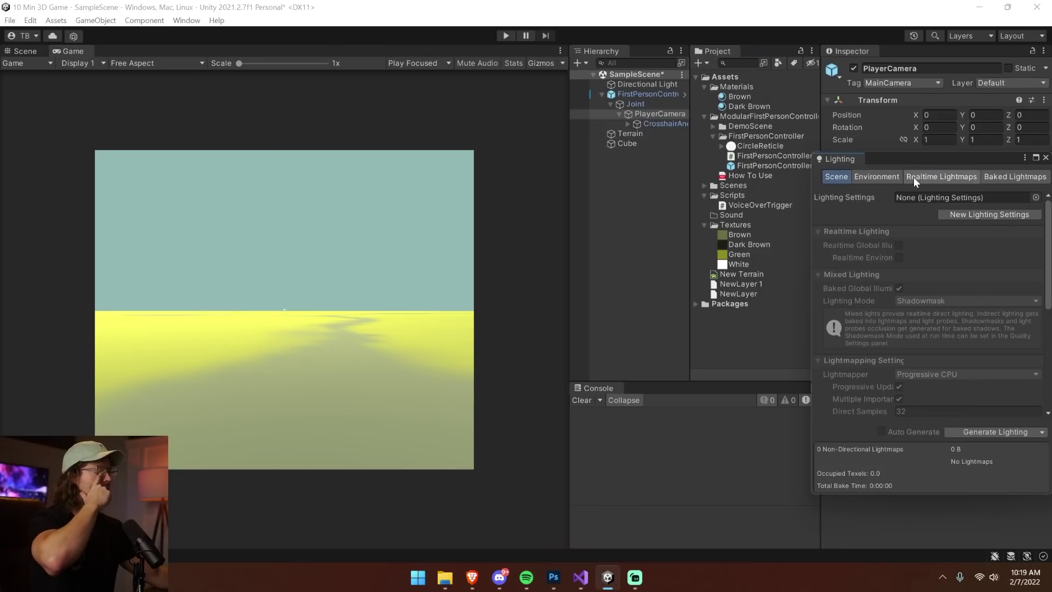
pyautogui.click(877, 176)
pyautogui.moveTo(877, 158); pyautogui.dragTo(845, 114)
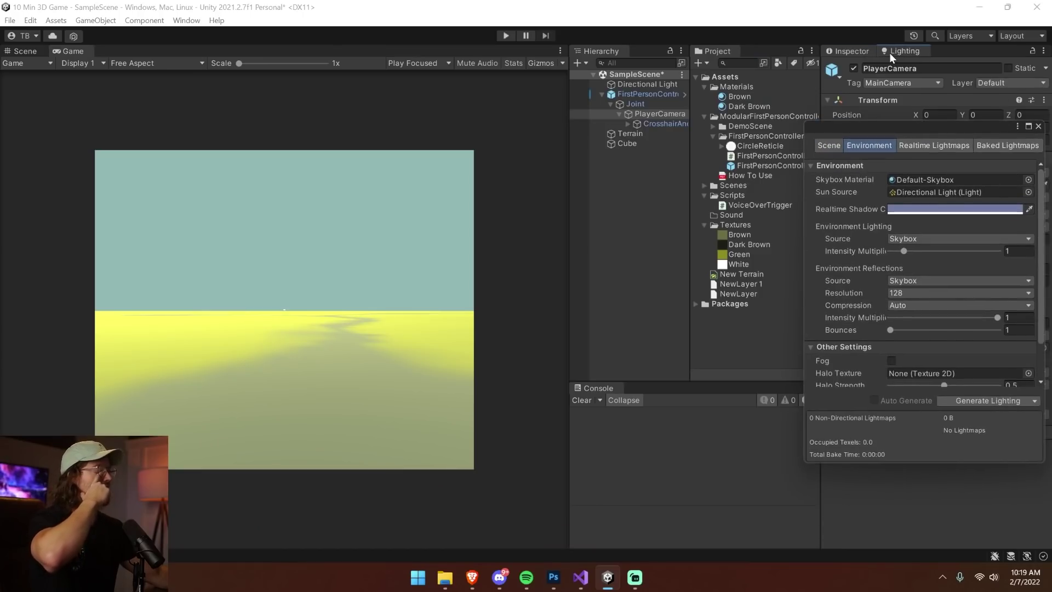
pyautogui.moveTo(889, 53); pyautogui.dragTo(890, 52)
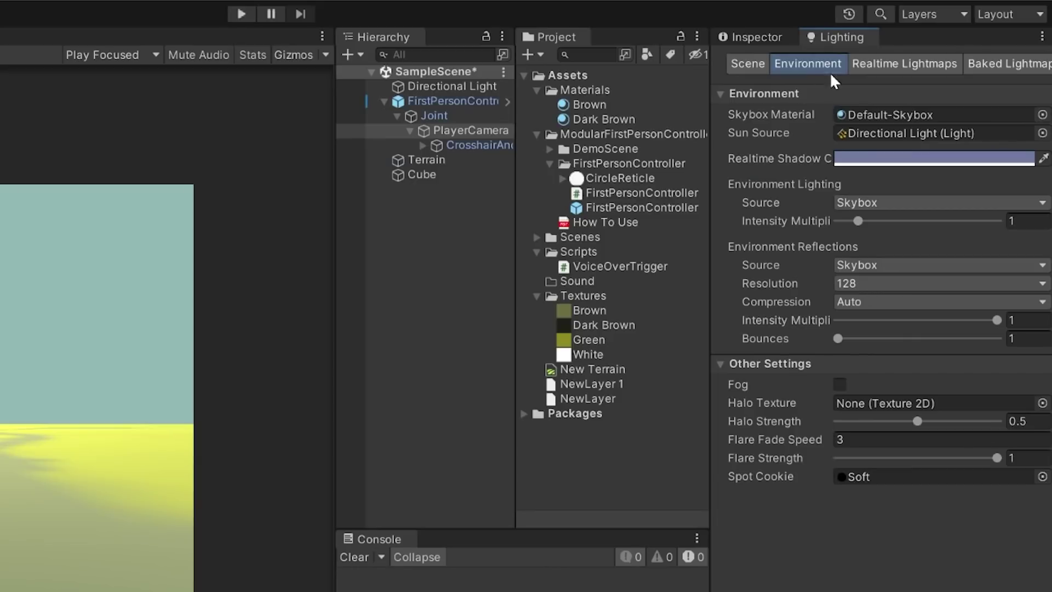
# Step: Enable fog and give it the light teal sky colour sampled from the Game view, adjusting the shade slightly
pyautogui.click(840, 384)
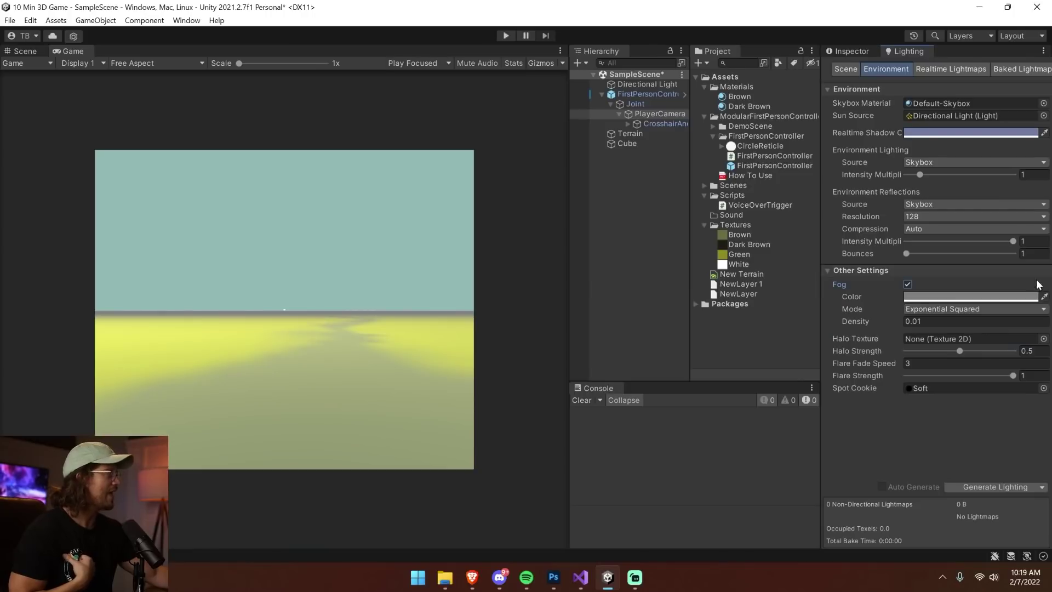
pyautogui.click(1044, 296)
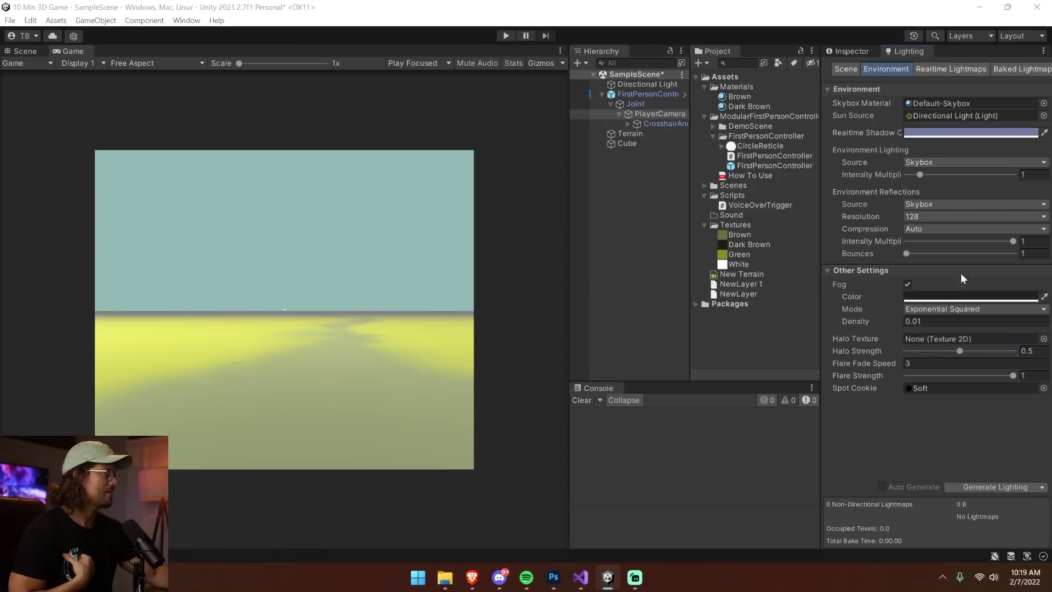
pyautogui.click(310, 279)
pyautogui.click(969, 298)
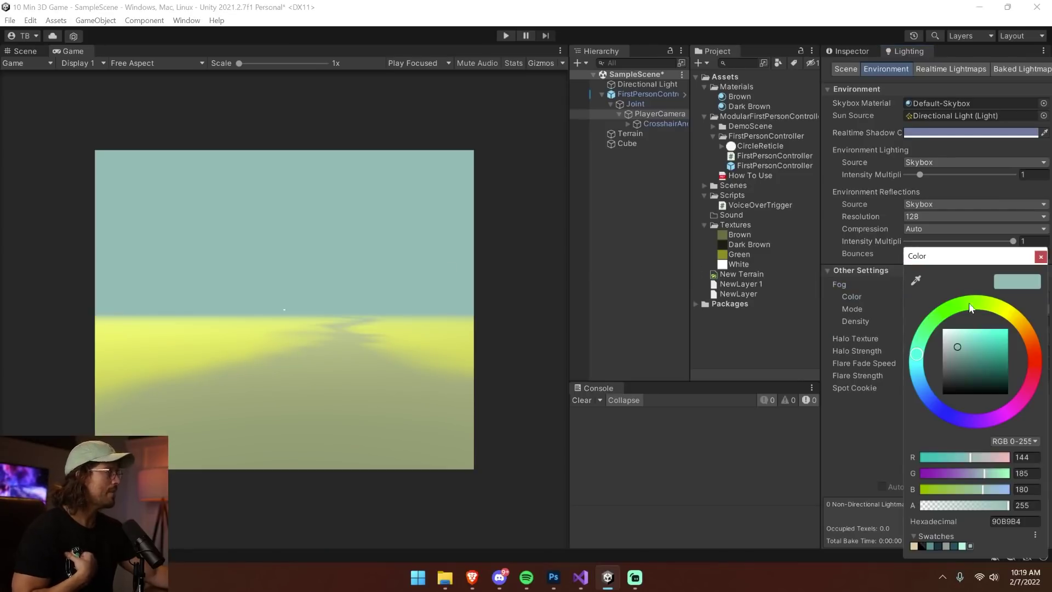
pyautogui.click(954, 346)
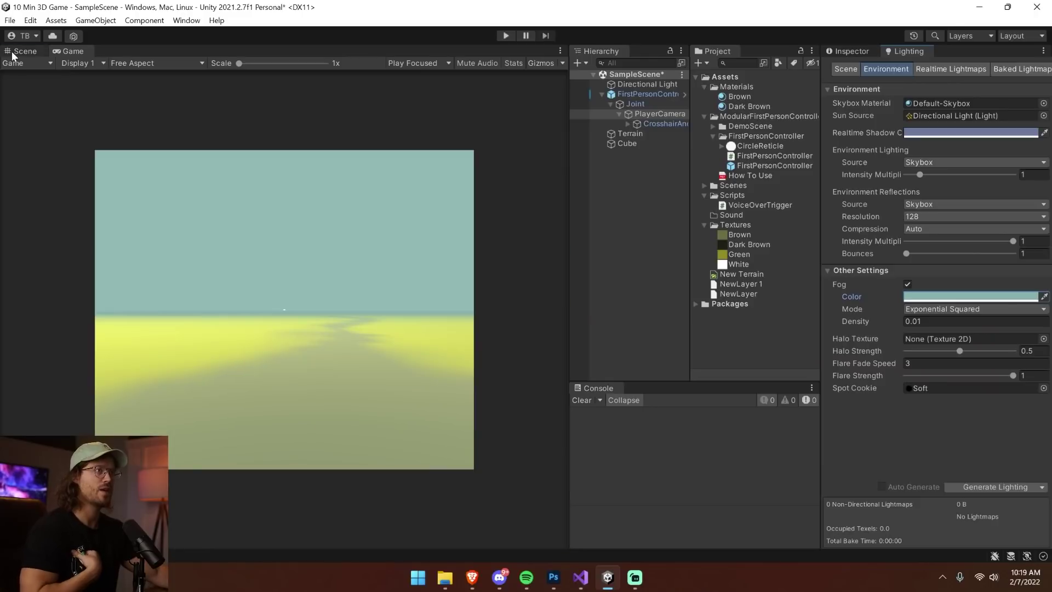
# Step: Return to the Scene view and turn off the fog display there
pyautogui.click(14, 54)
pyautogui.scroll(-6, 398, 334)
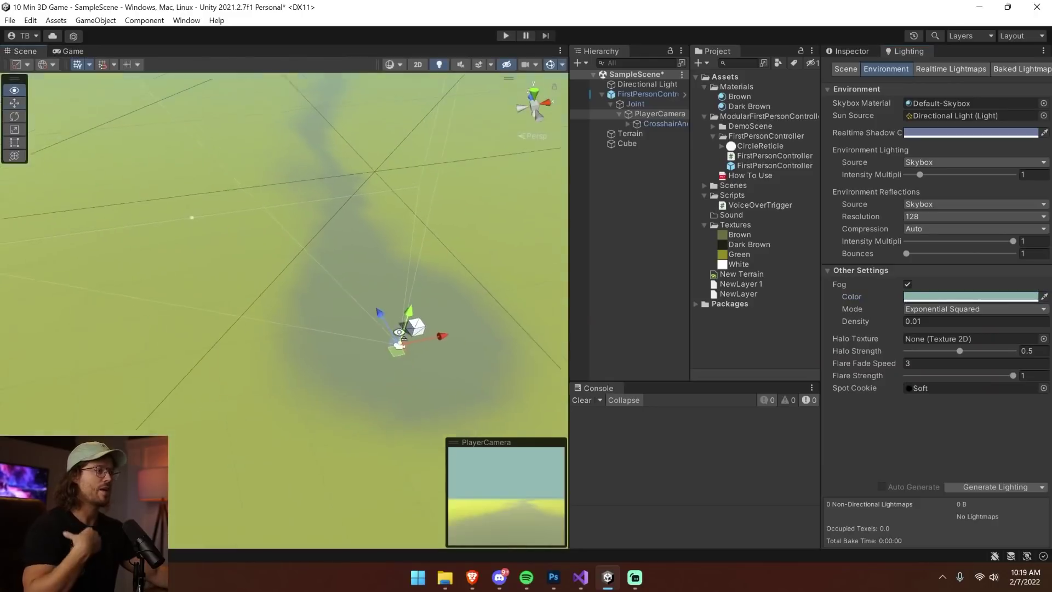
pyautogui.keyDown('alt'); pyautogui.moveTo(397, 334); pyautogui.dragTo(413, 426); pyautogui.keyUp('alt')
pyautogui.moveTo(413, 427); pyautogui.dragTo(368, 382, button='middle')
pyautogui.moveTo(368, 385); pyautogui.dragTo(334, 367, button='right')
pyautogui.scroll(4, 332, 367)
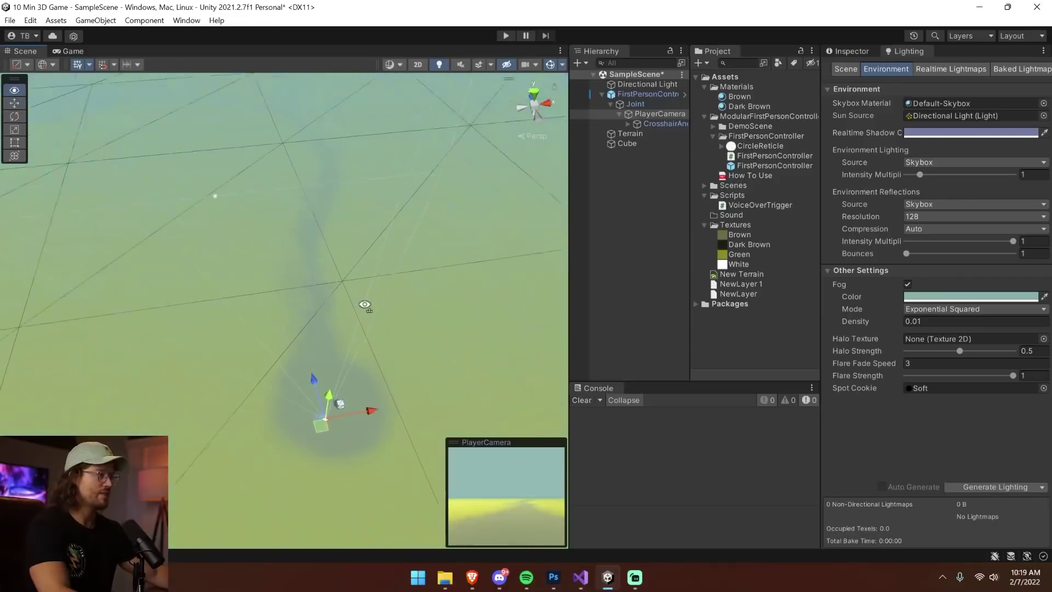
pyautogui.click(491, 64)
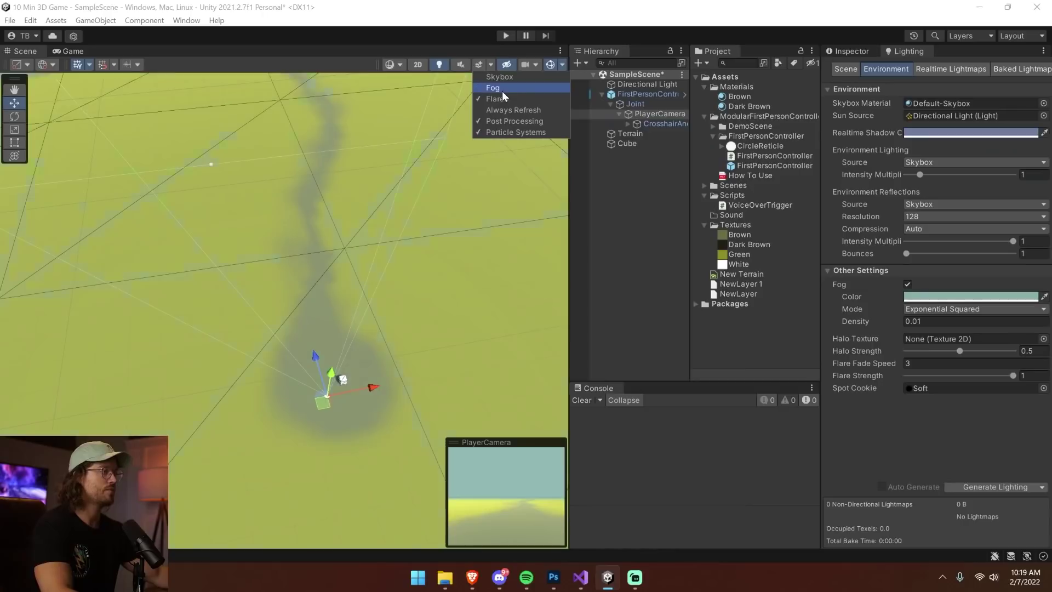
pyautogui.click(743, 119)
# Step: Select the terrain and activate its Paint Terrain tool in Raise or Lower Terrain mode
pyautogui.moveTo(338, 348); pyautogui.dragTo(416, 303, button='right')
pyautogui.click(429, 293)
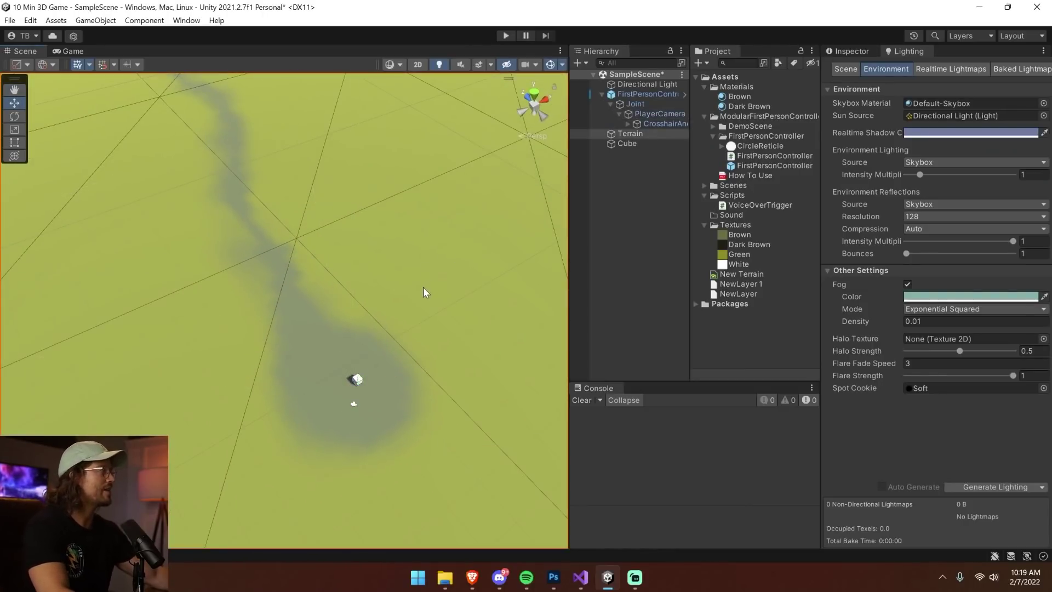
pyautogui.click(845, 68)
pyautogui.click(850, 49)
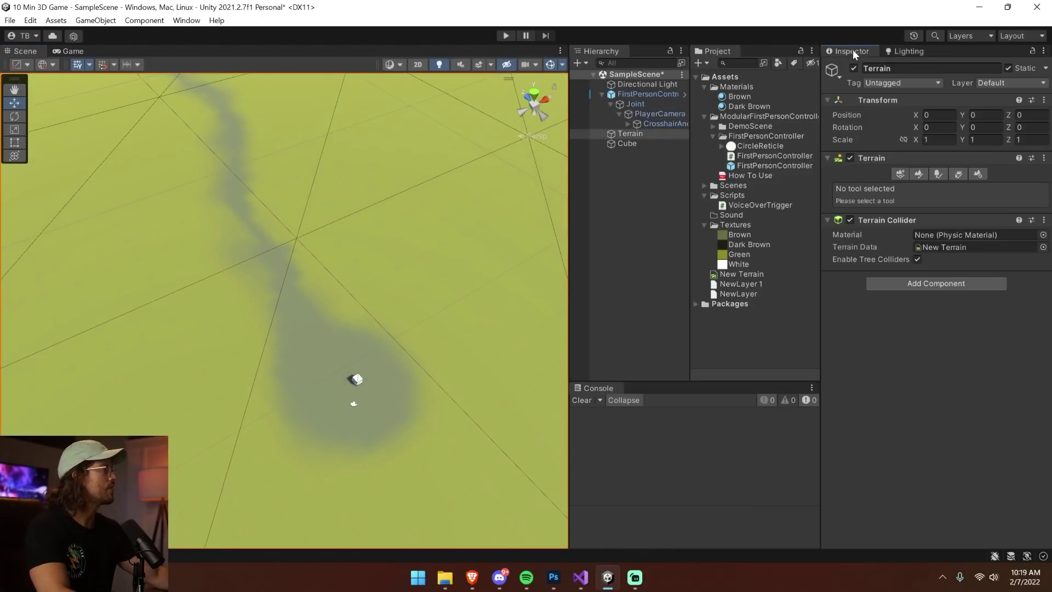
pyautogui.click(914, 174)
pyautogui.click(910, 186)
pyautogui.click(884, 202)
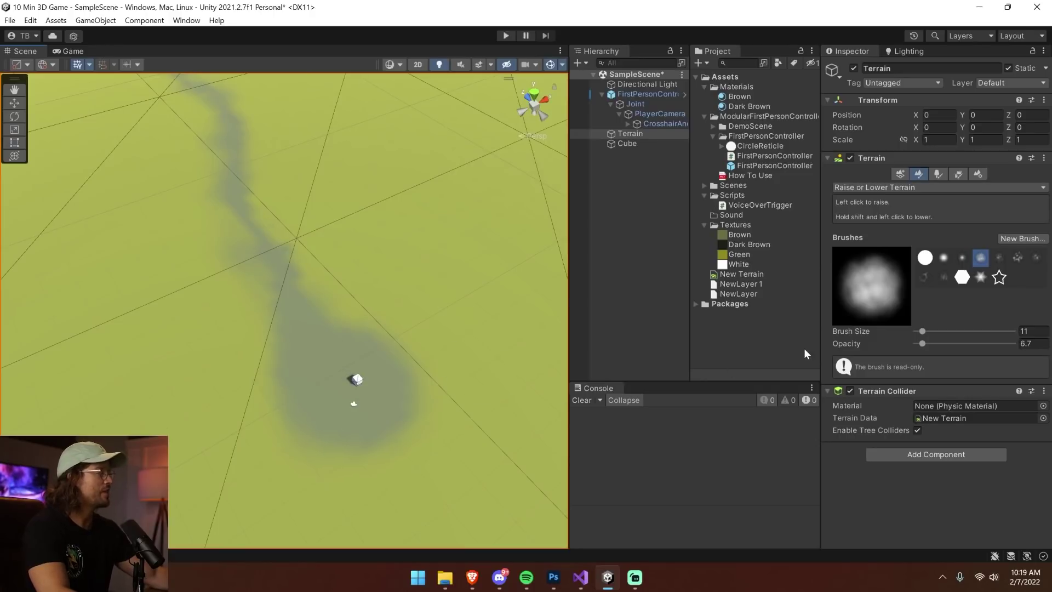
# Step: Set the brush size to 15968.8 and raise the whole terrain with repeated strokes of the soft cloudy brush
pyautogui.scroll(-10, 350, 394)
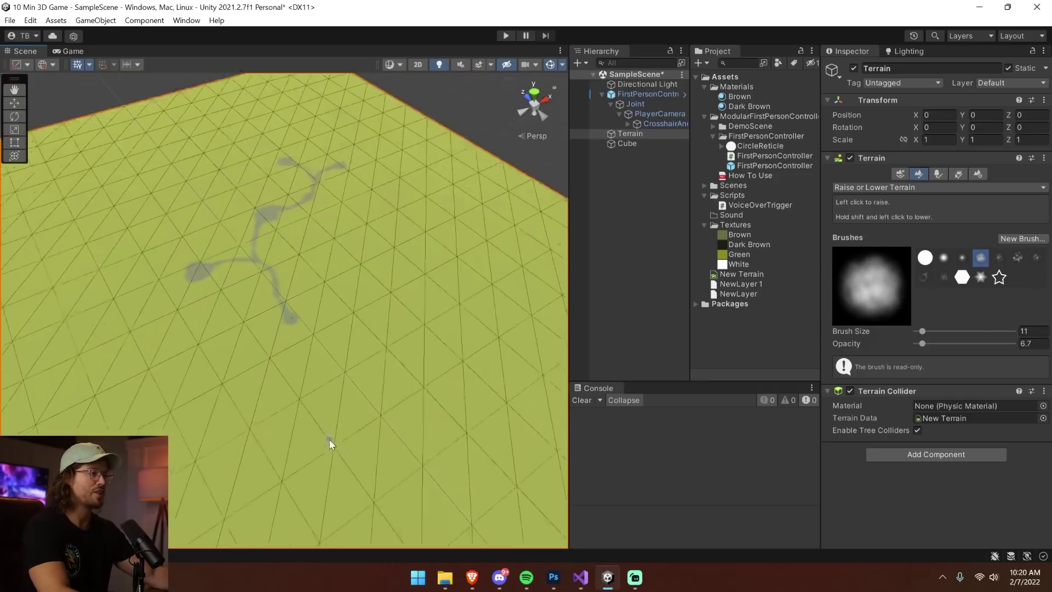
pyautogui.scroll(3, 344, 356)
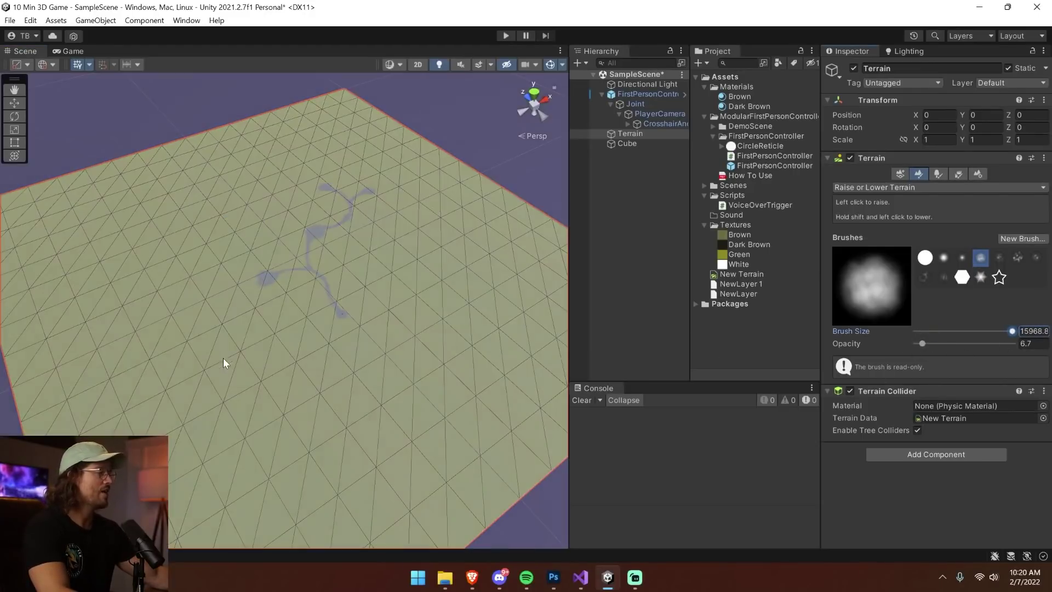
pyautogui.click(236, 317)
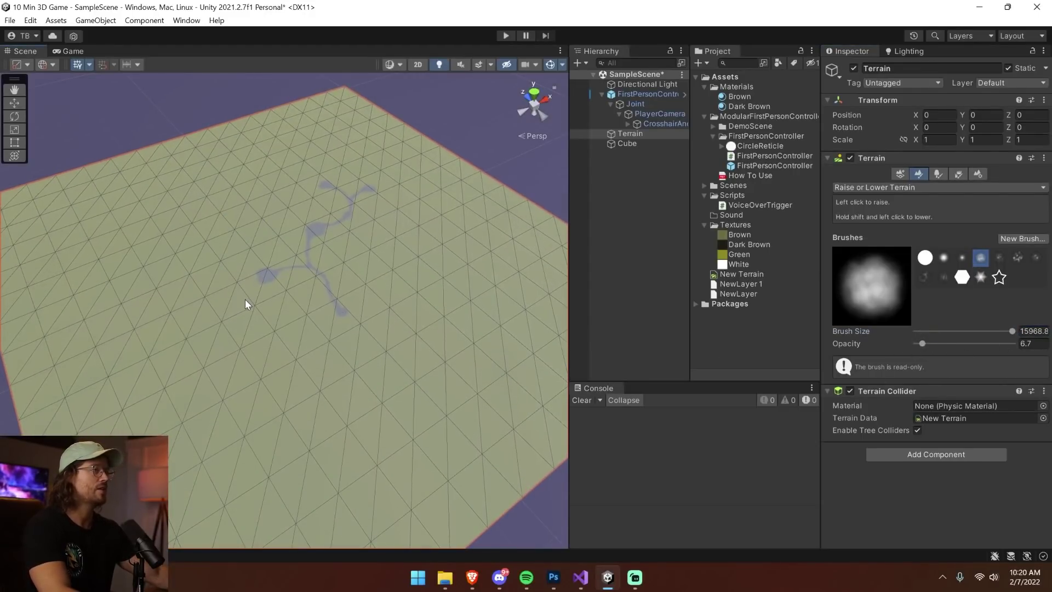
pyautogui.click(244, 299)
pyautogui.click(244, 300)
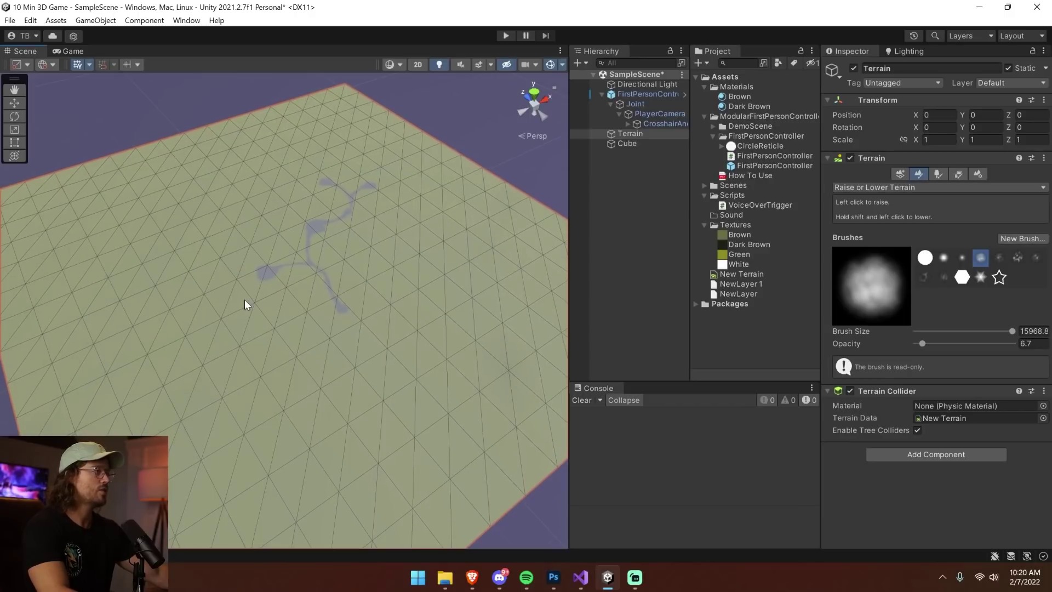
# Step: Raise the whole terrain slightly more with two further strokes of the oversized soft cloudy brush
pyautogui.click(243, 300)
pyautogui.click(241, 301)
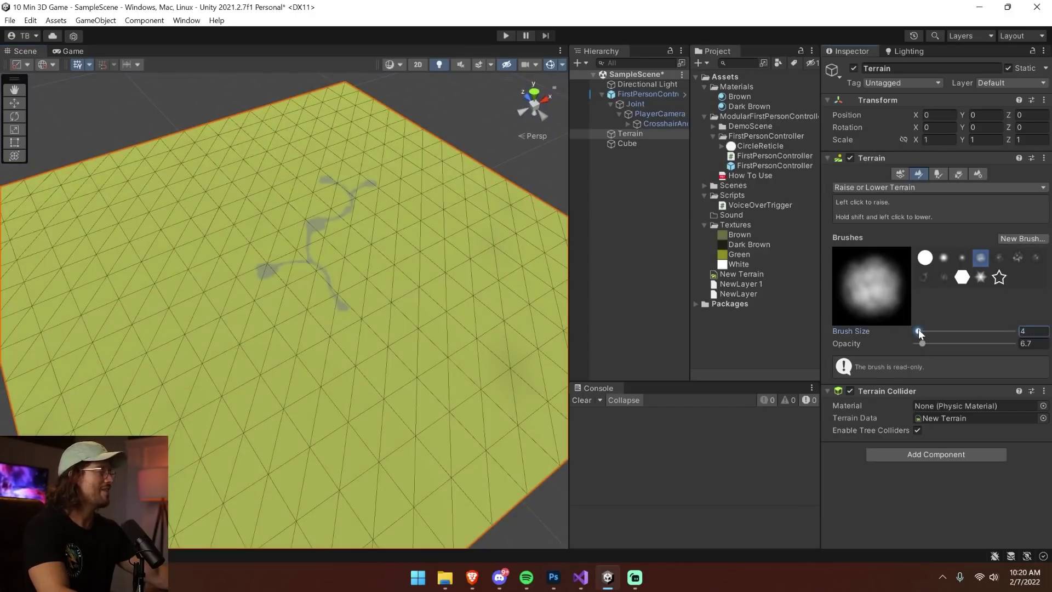
# Step: Set the brush size to 10 and sculpt the ground along the painted paths and their clearings with Raise or Lower Terrain
pyautogui.moveTo(922, 333); pyautogui.dragTo(923, 333)
pyautogui.scroll(8, 406, 320)
pyautogui.moveTo(404, 310)
pyautogui.mouseDown(button='middle')
pyautogui.moveTo(424, 384)
pyautogui.moveTo(327, 365)
pyautogui.moveTo(350, 363)
pyautogui.moveTo(298, 340)
pyautogui.mouseUp(button='middle')
pyautogui.scroll(2, 424, 383)
pyautogui.moveTo(298, 340)
pyautogui.mouseDown(button='right')
pyautogui.moveTo(383, 445)
pyautogui.moveTo(408, 393)
pyautogui.mouseUp(button='right')
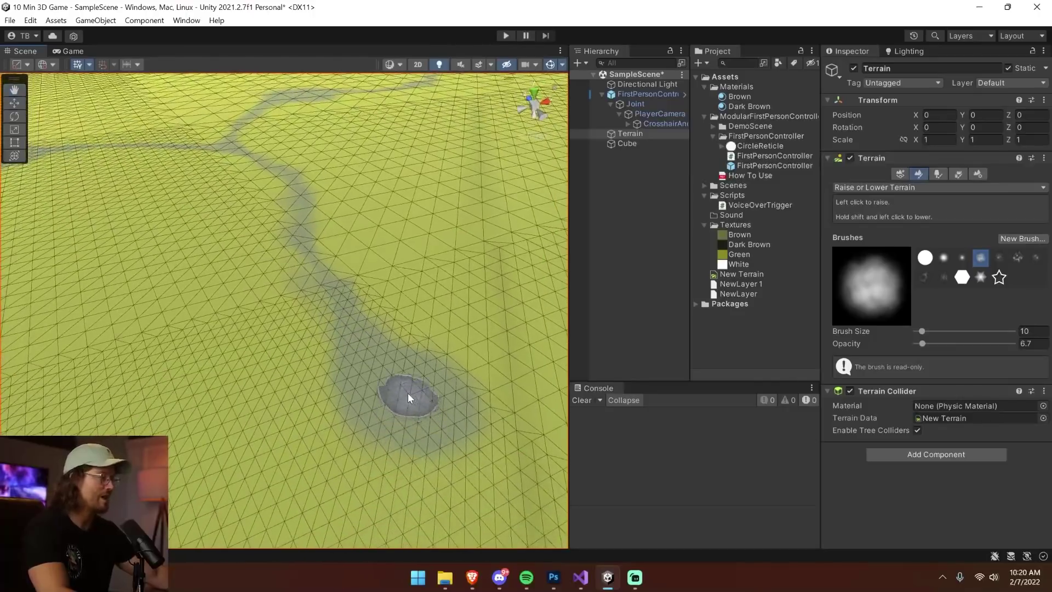
pyautogui.press('w')
pyautogui.click(919, 173)
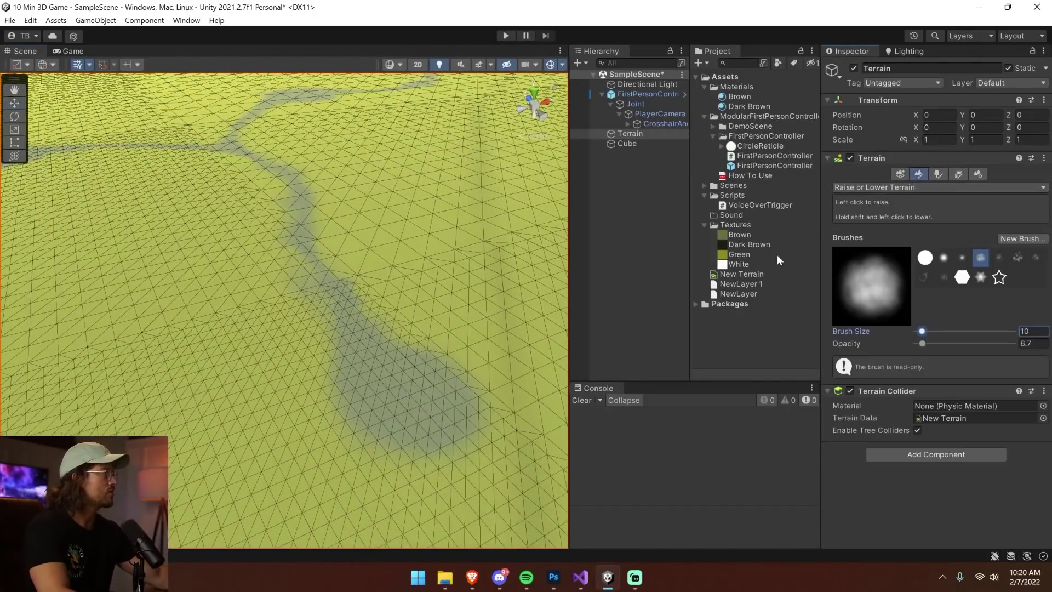
pyautogui.moveTo(383, 402)
pyautogui.mouseDown()
pyautogui.moveTo(443, 416)
pyautogui.moveTo(233, 147)
pyautogui.mouseUp()
pyautogui.moveTo(233, 147)
pyautogui.mouseDown(button='right')
pyautogui.moveTo(223, 303)
pyautogui.moveTo(351, 236)
pyautogui.mouseUp(button='right')
pyautogui.moveTo(351, 236)
pyautogui.mouseDown()
pyautogui.moveTo(101, 370)
pyautogui.moveTo(143, 328)
pyautogui.mouseUp()
pyautogui.moveTo(143, 329); pyautogui.dragTo(340, 299, button='right')
pyautogui.moveTo(339, 298); pyautogui.dragTo(289, 176)
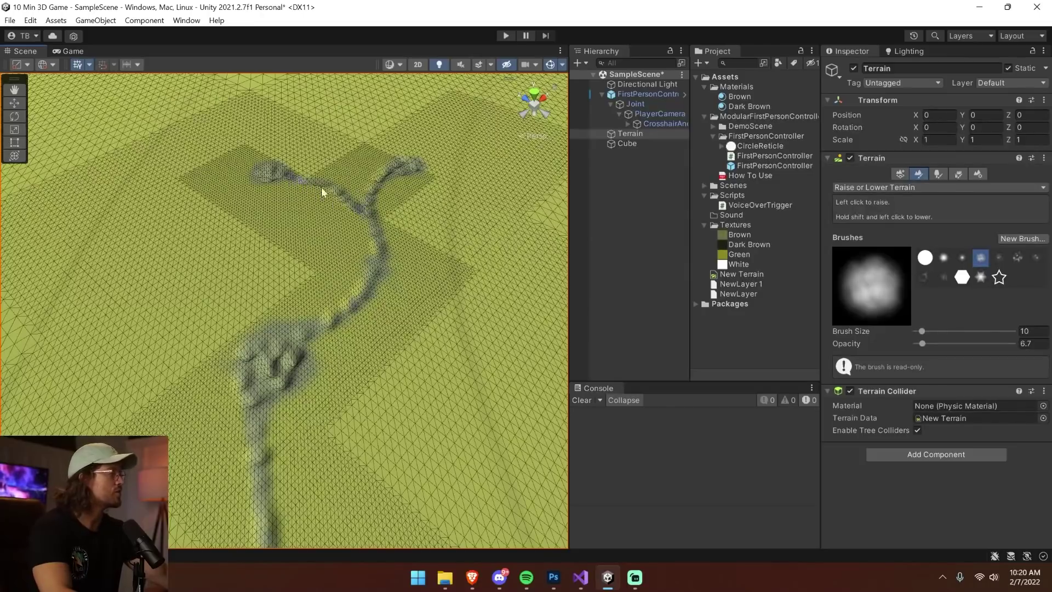
# Step: Set the brush size to 191 and smooth the sculpted paths and clearings in Smooth Height mode
pyautogui.scroll(-5, 323, 376)
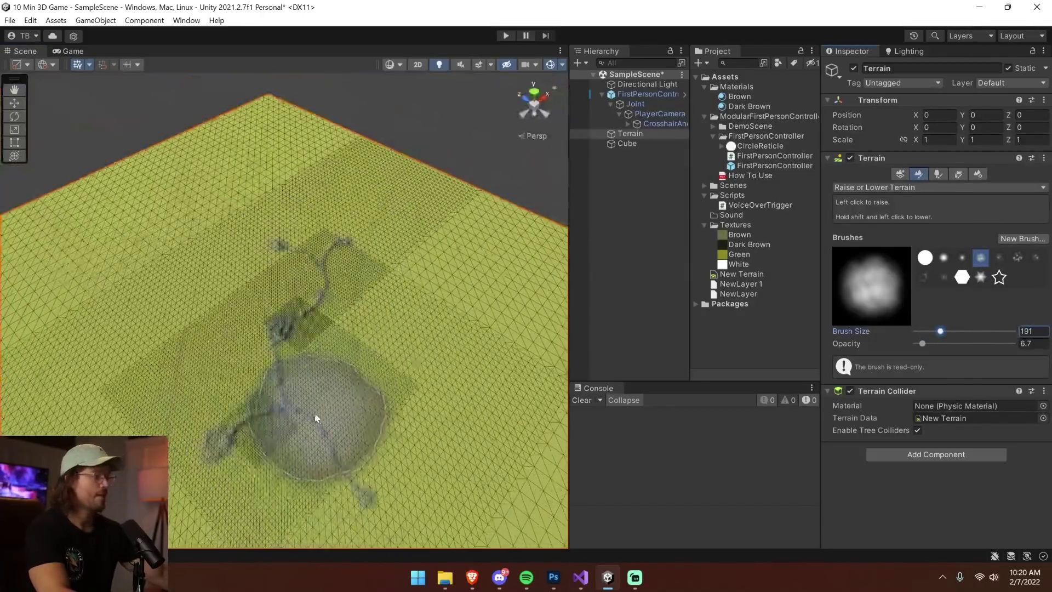
pyautogui.scroll(3, 560, 415)
pyautogui.click(877, 187)
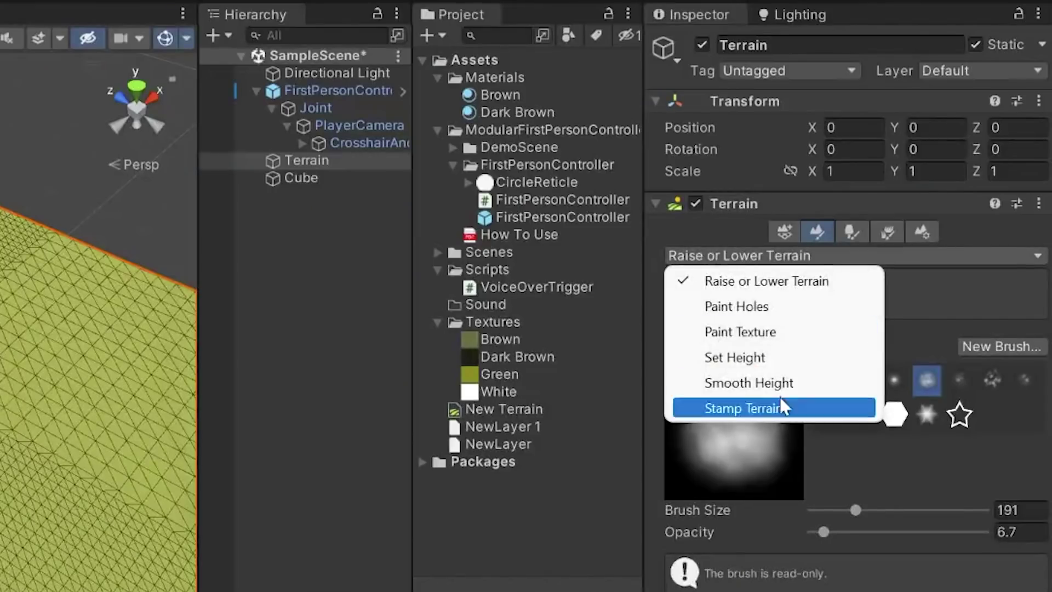
pyautogui.click(889, 257)
pyautogui.click(886, 185)
pyautogui.click(906, 262)
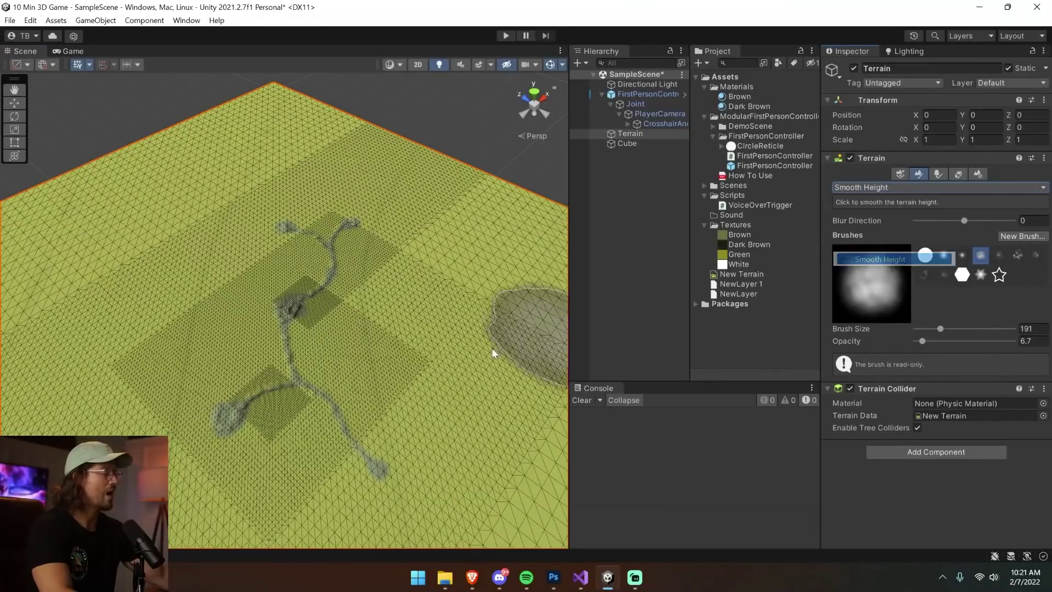
pyautogui.moveTo(252, 406)
pyautogui.mouseDown()
pyautogui.moveTo(238, 409)
pyautogui.moveTo(293, 362)
pyautogui.moveTo(300, 317)
pyautogui.moveTo(285, 328)
pyautogui.mouseUp()
# Step: Playtest the game and walk forward along the sculpted path to check the ground from first person
pyautogui.hotkey('ctrl', 'p')
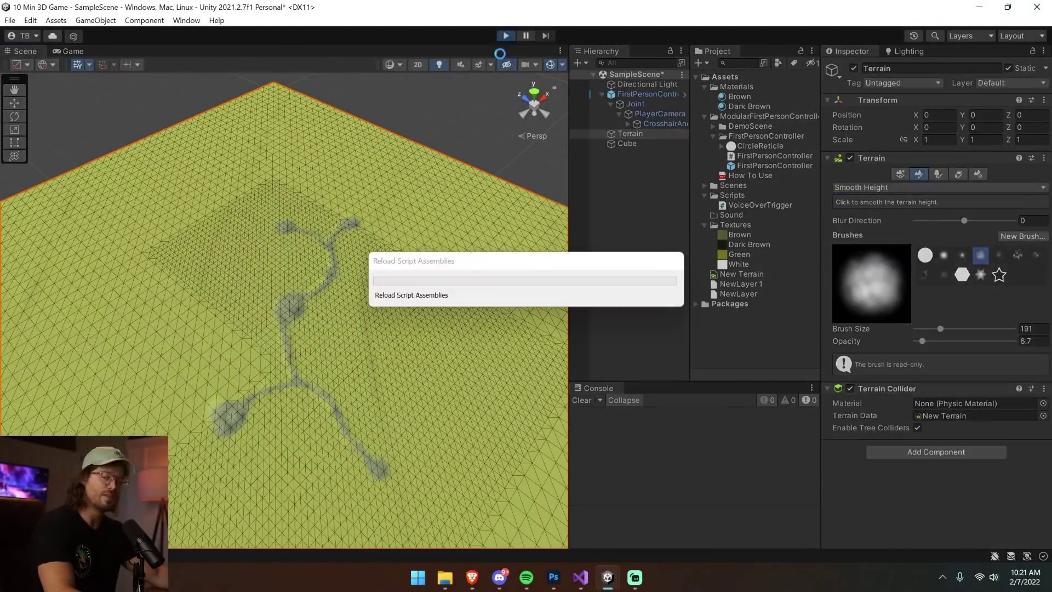
pyautogui.press('w')
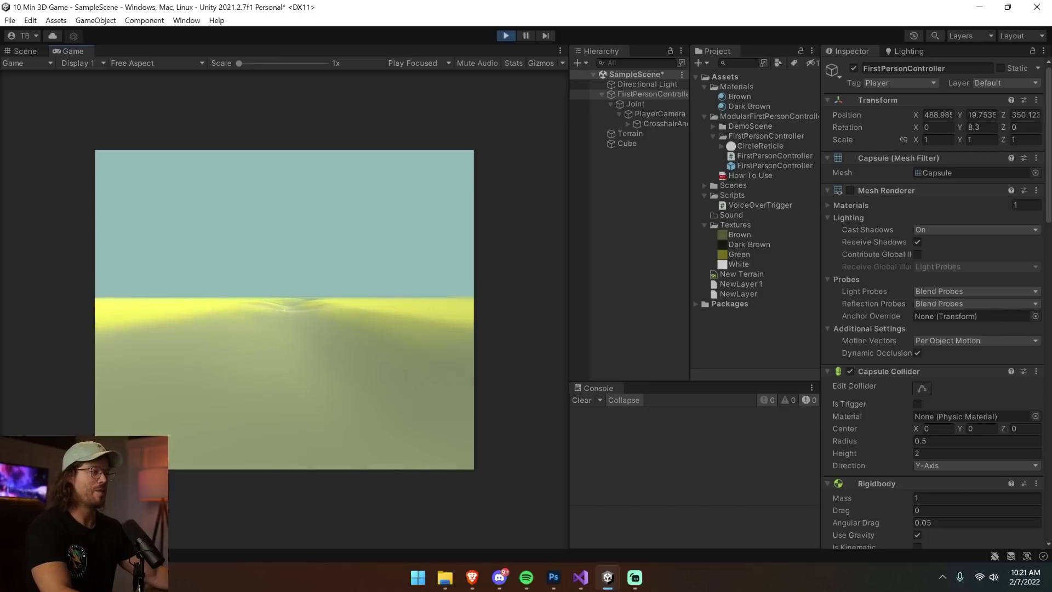
pyautogui.press('w')
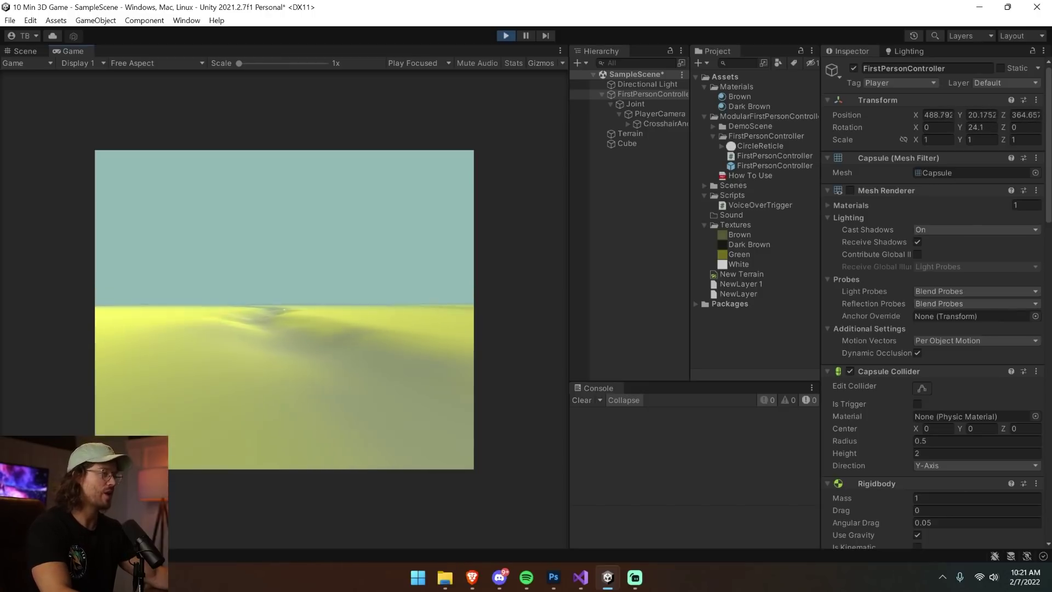
pyautogui.press('w')
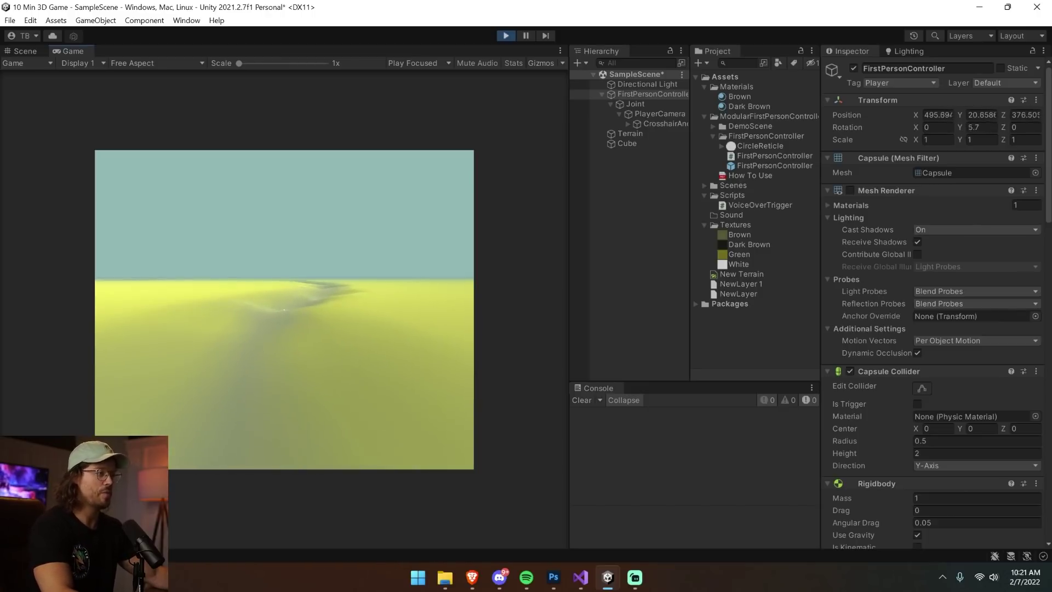